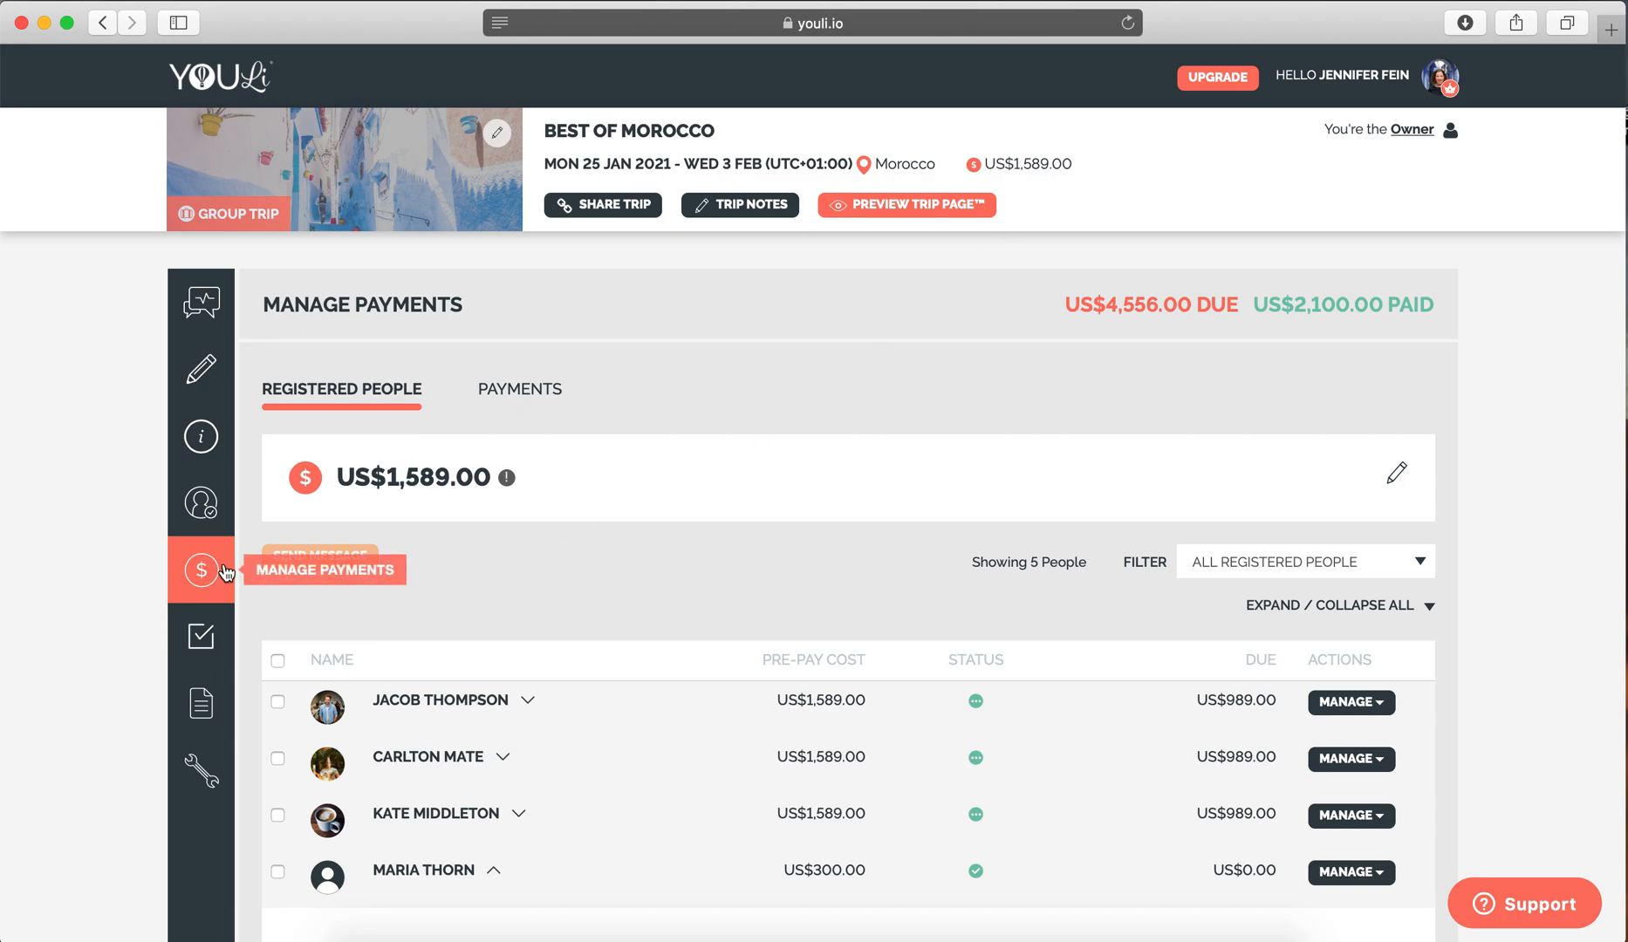
Check the available payment filters for the registered people list, leaving the selection unchanged
scroll(552, 571, "down", 3)
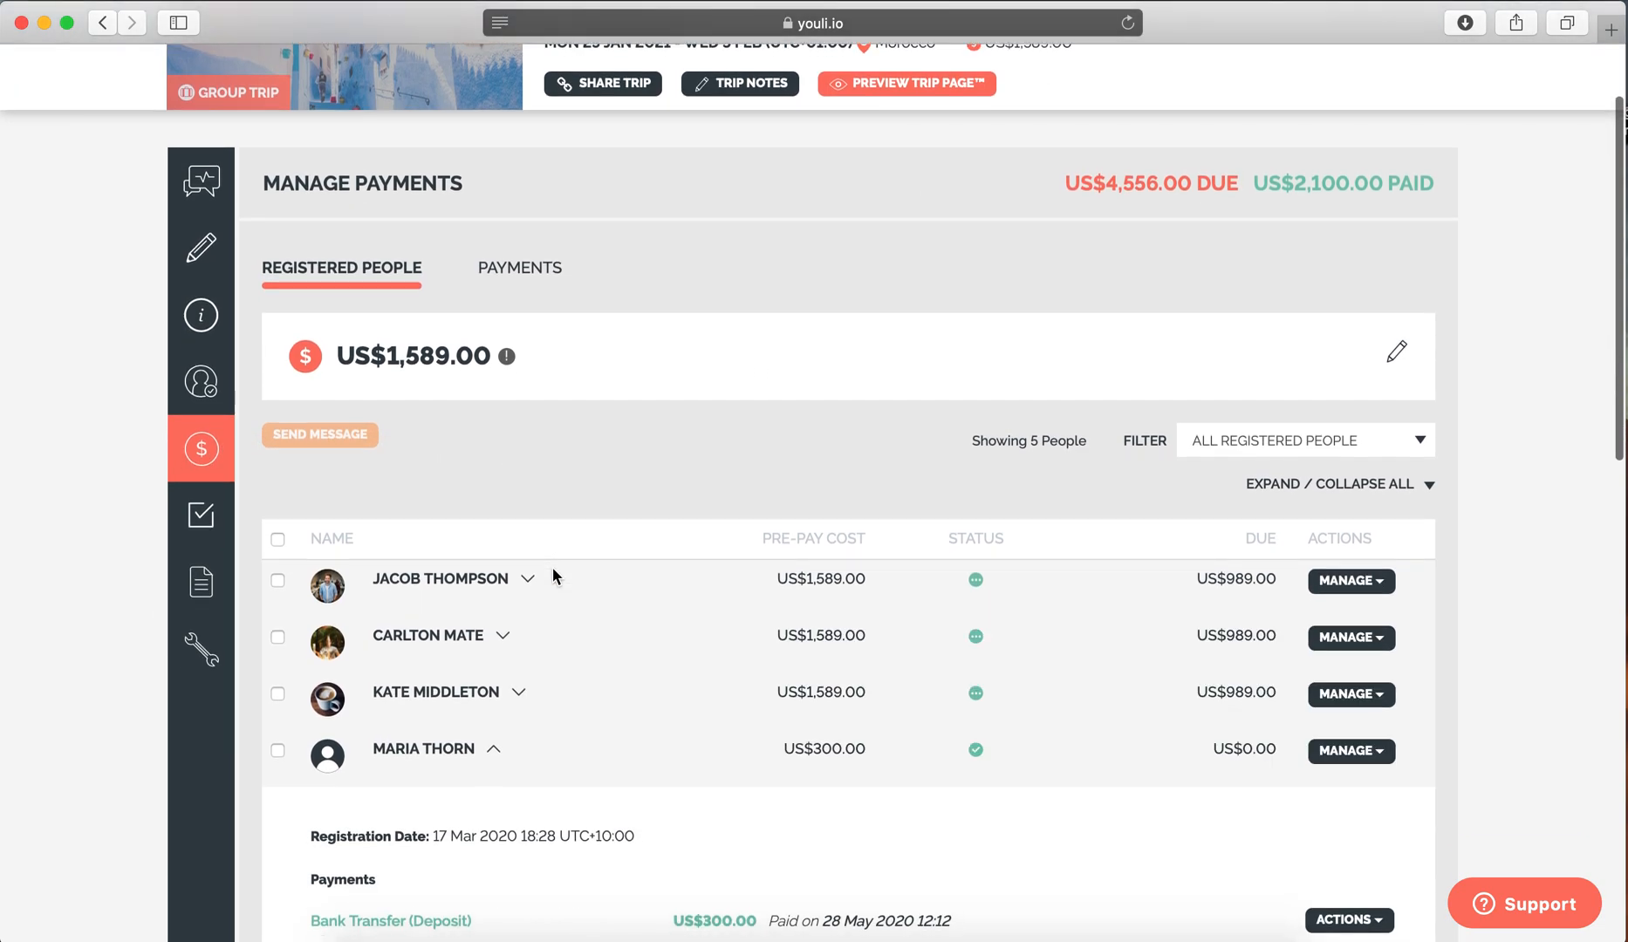
scroll(633, 487, "down", 2)
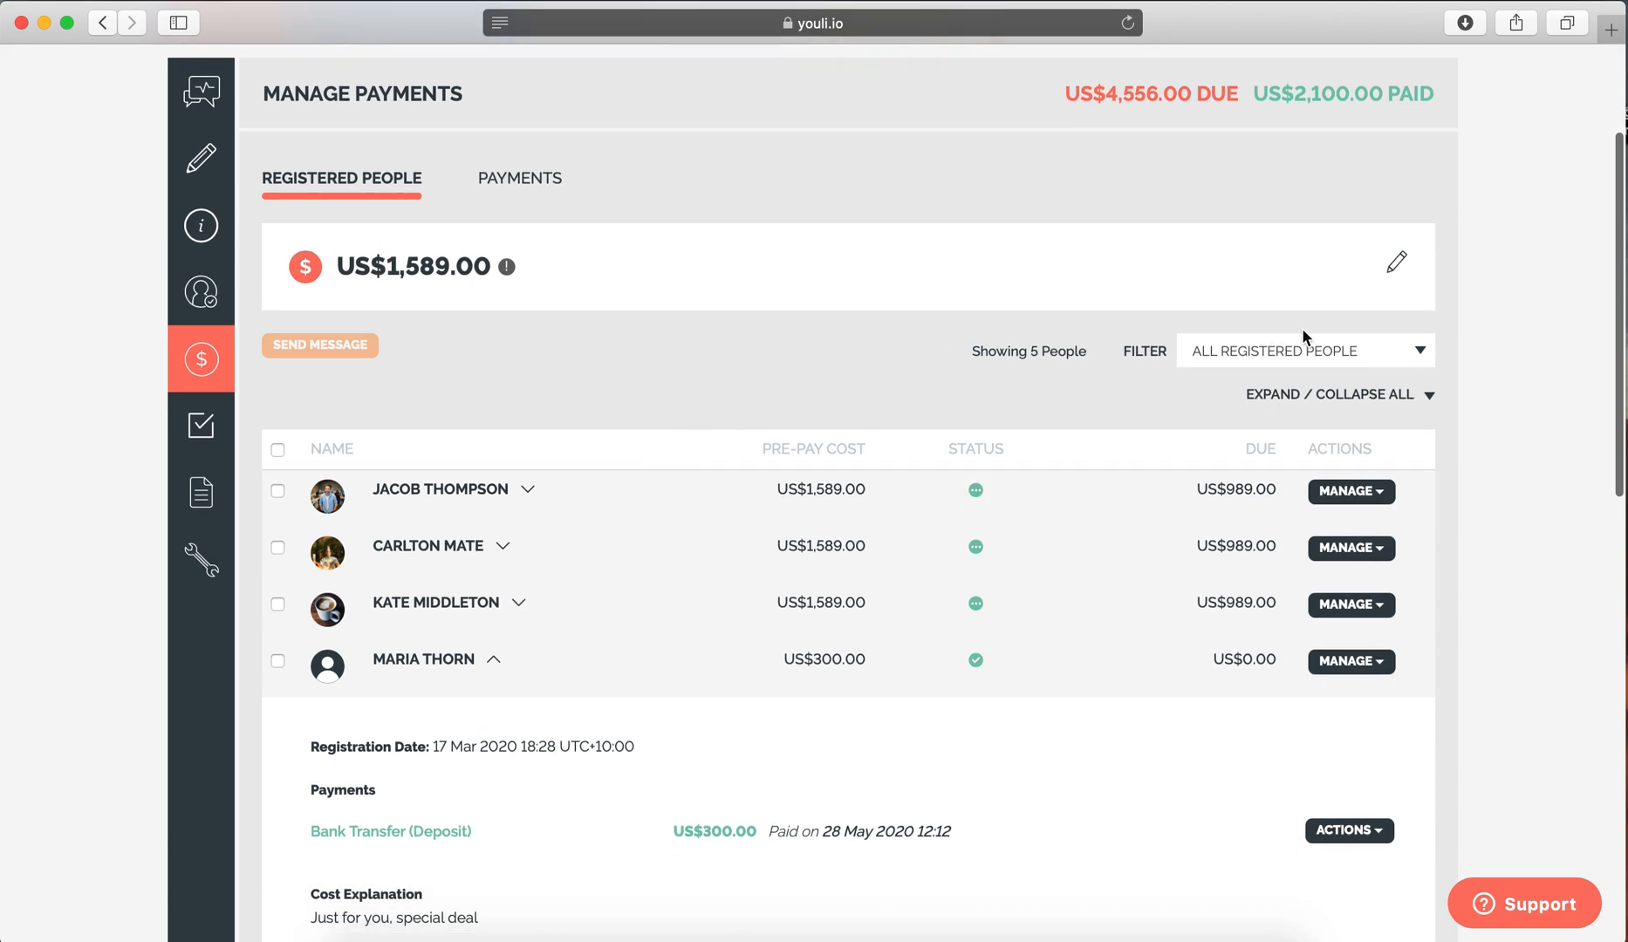
left_click(1305, 348)
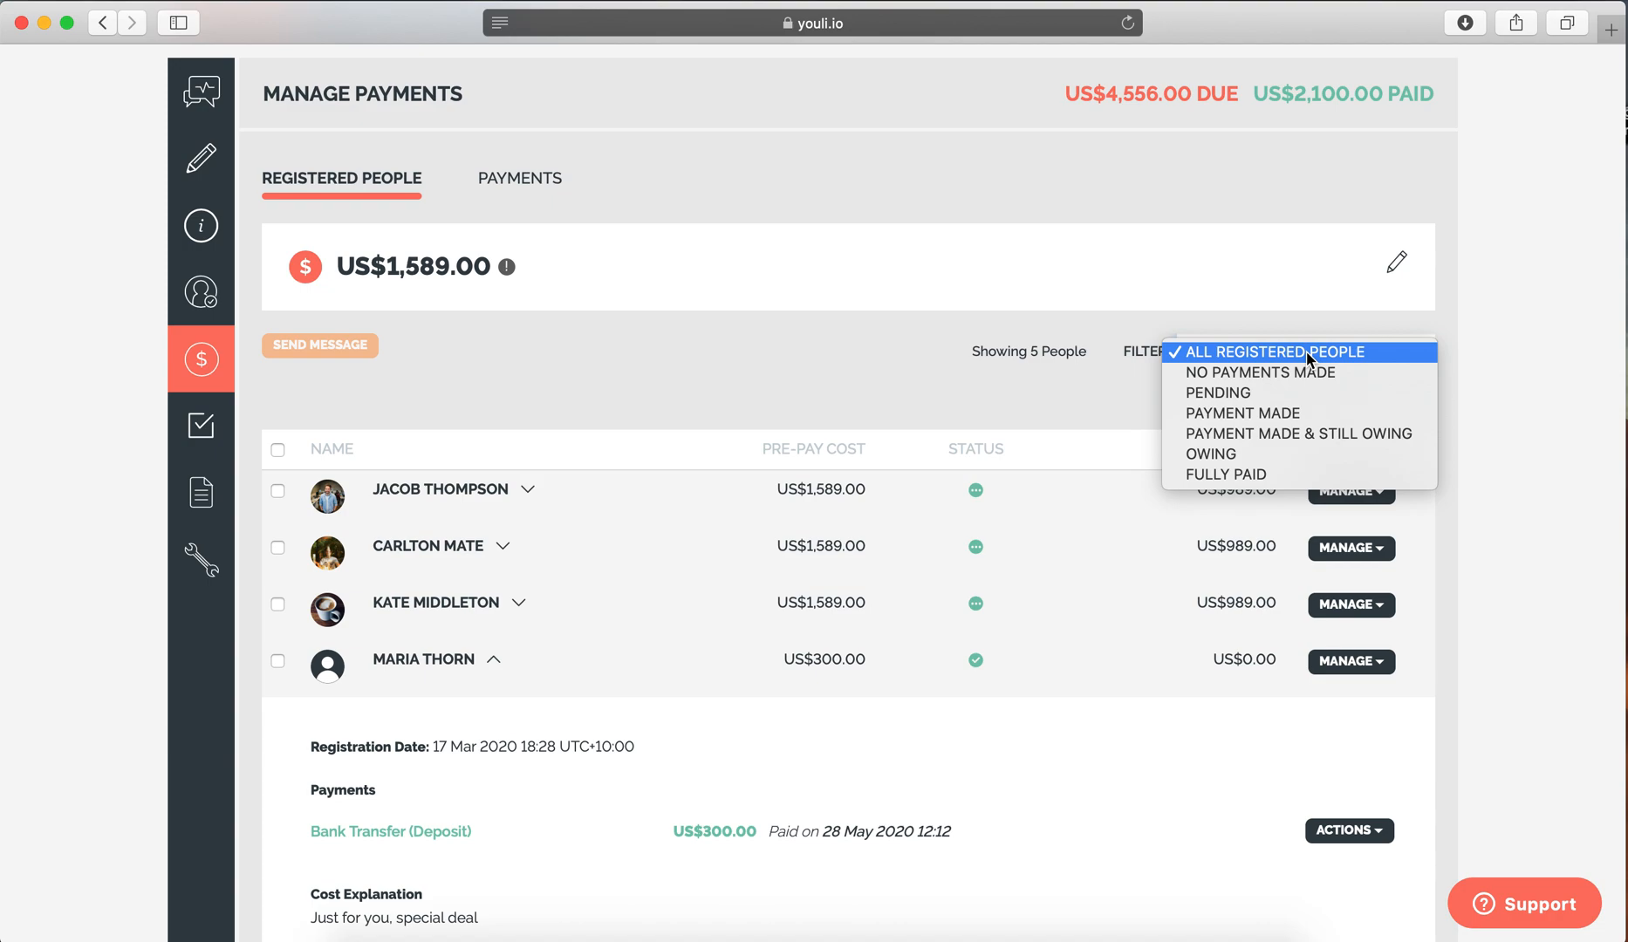
left_click(1031, 394)
Review the payment details of the third listed traveler, then collapse those of the fourth
scroll(780, 359, "down", 5)
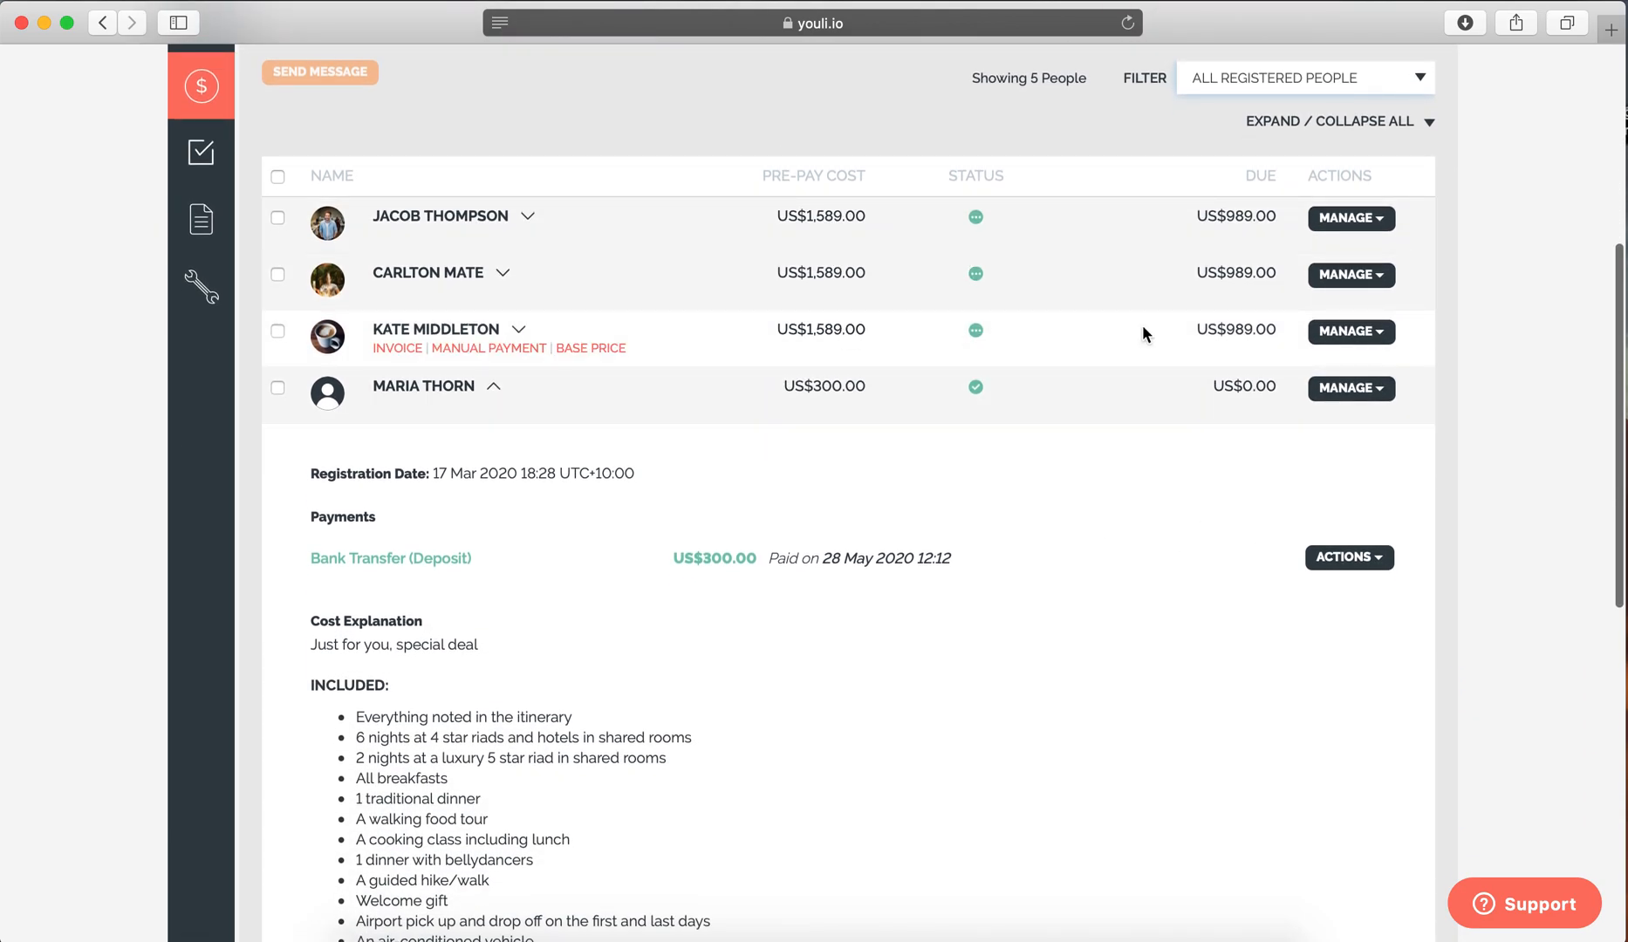
left_click(518, 332)
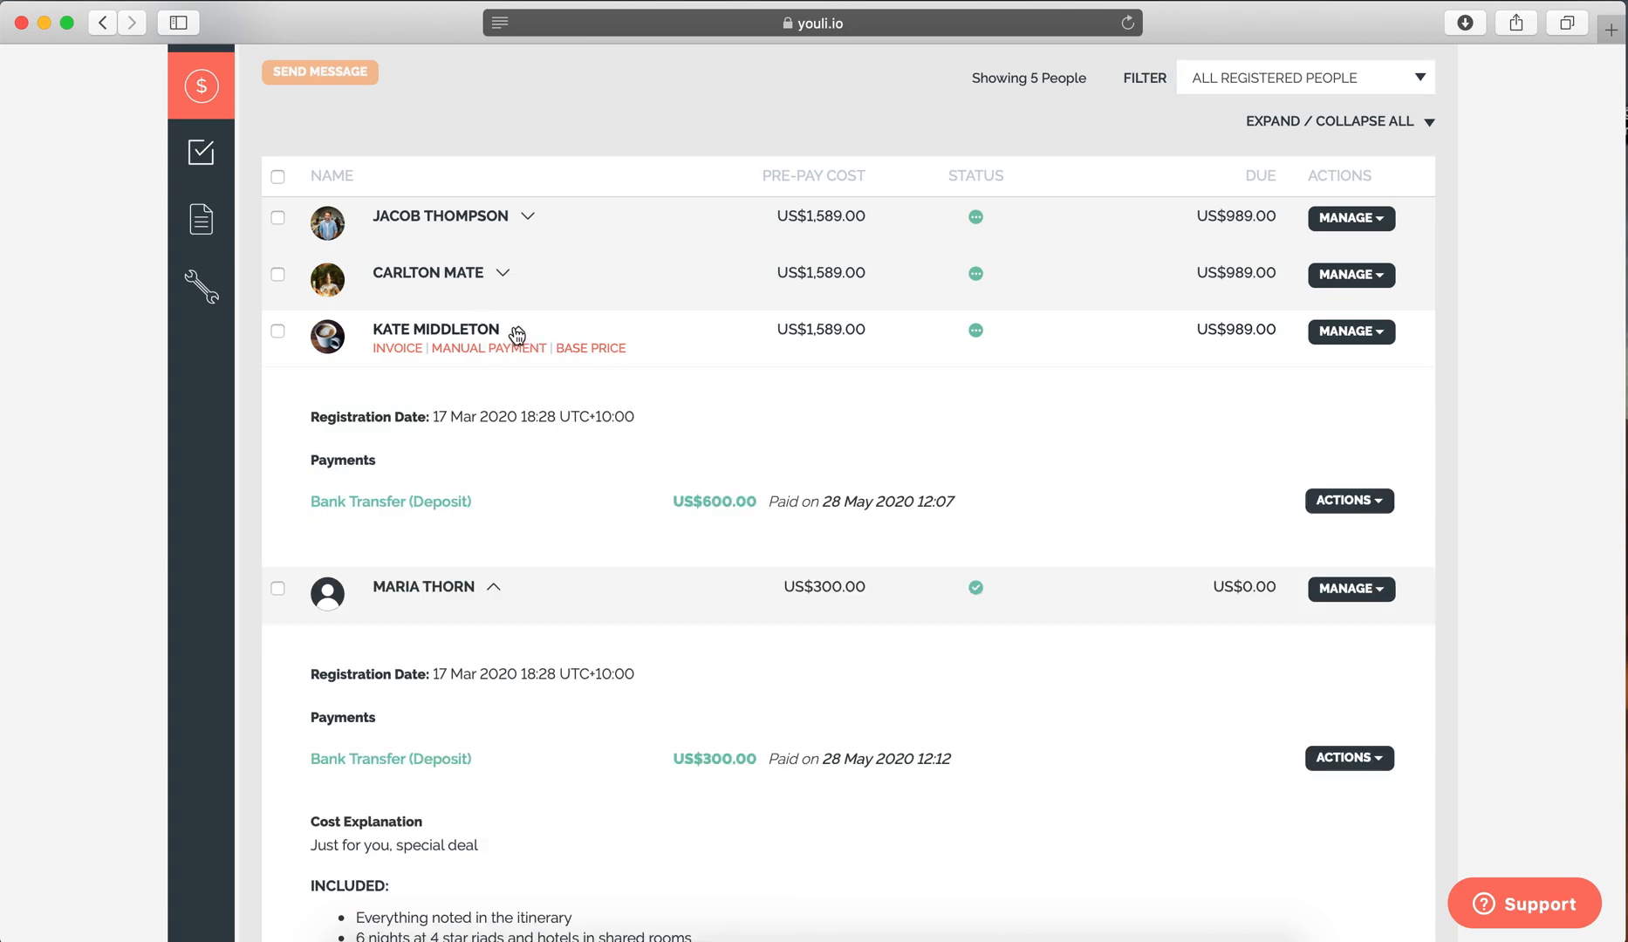
left_click(518, 331)
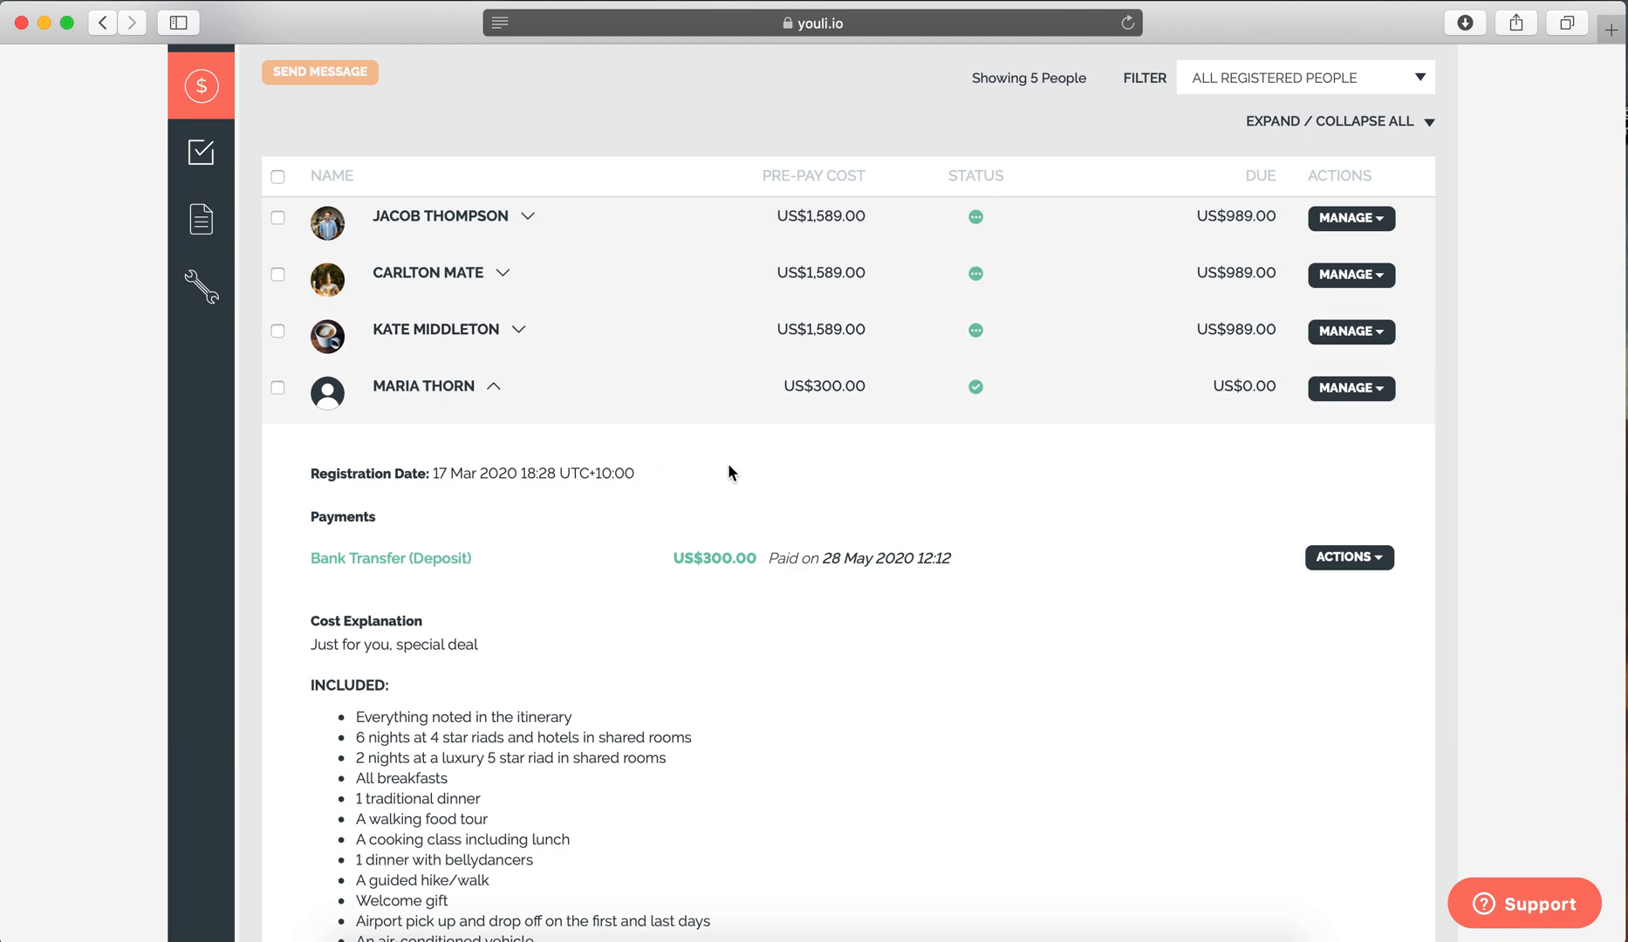
mouse_move(832, 404)
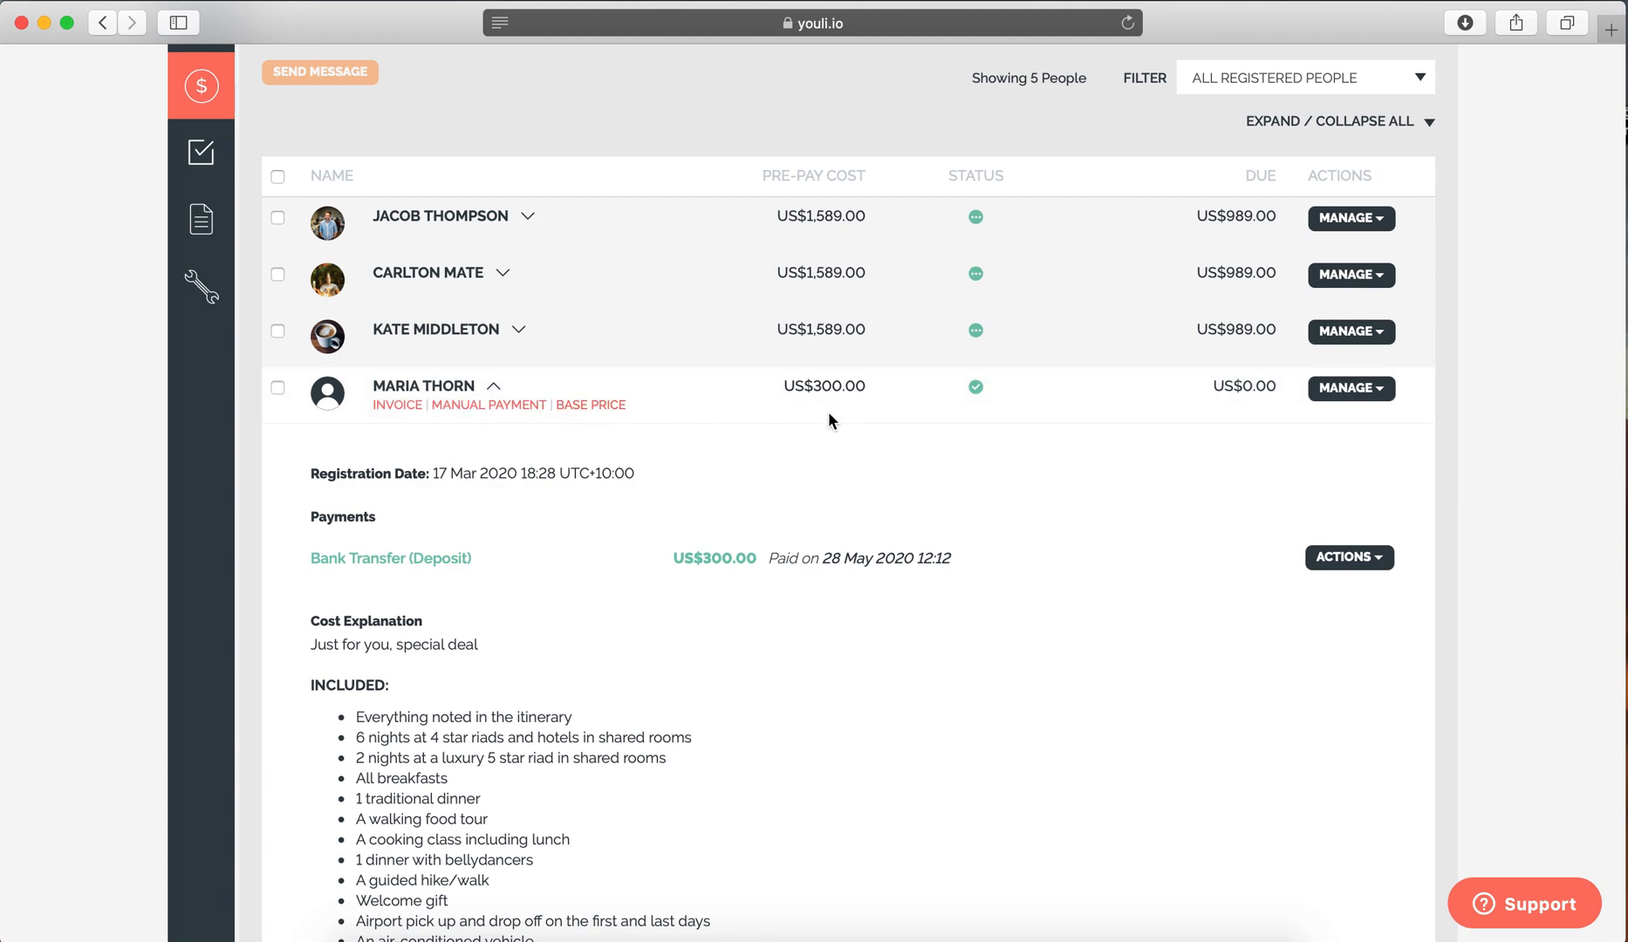
mouse_move(846, 340)
left_click(494, 391)
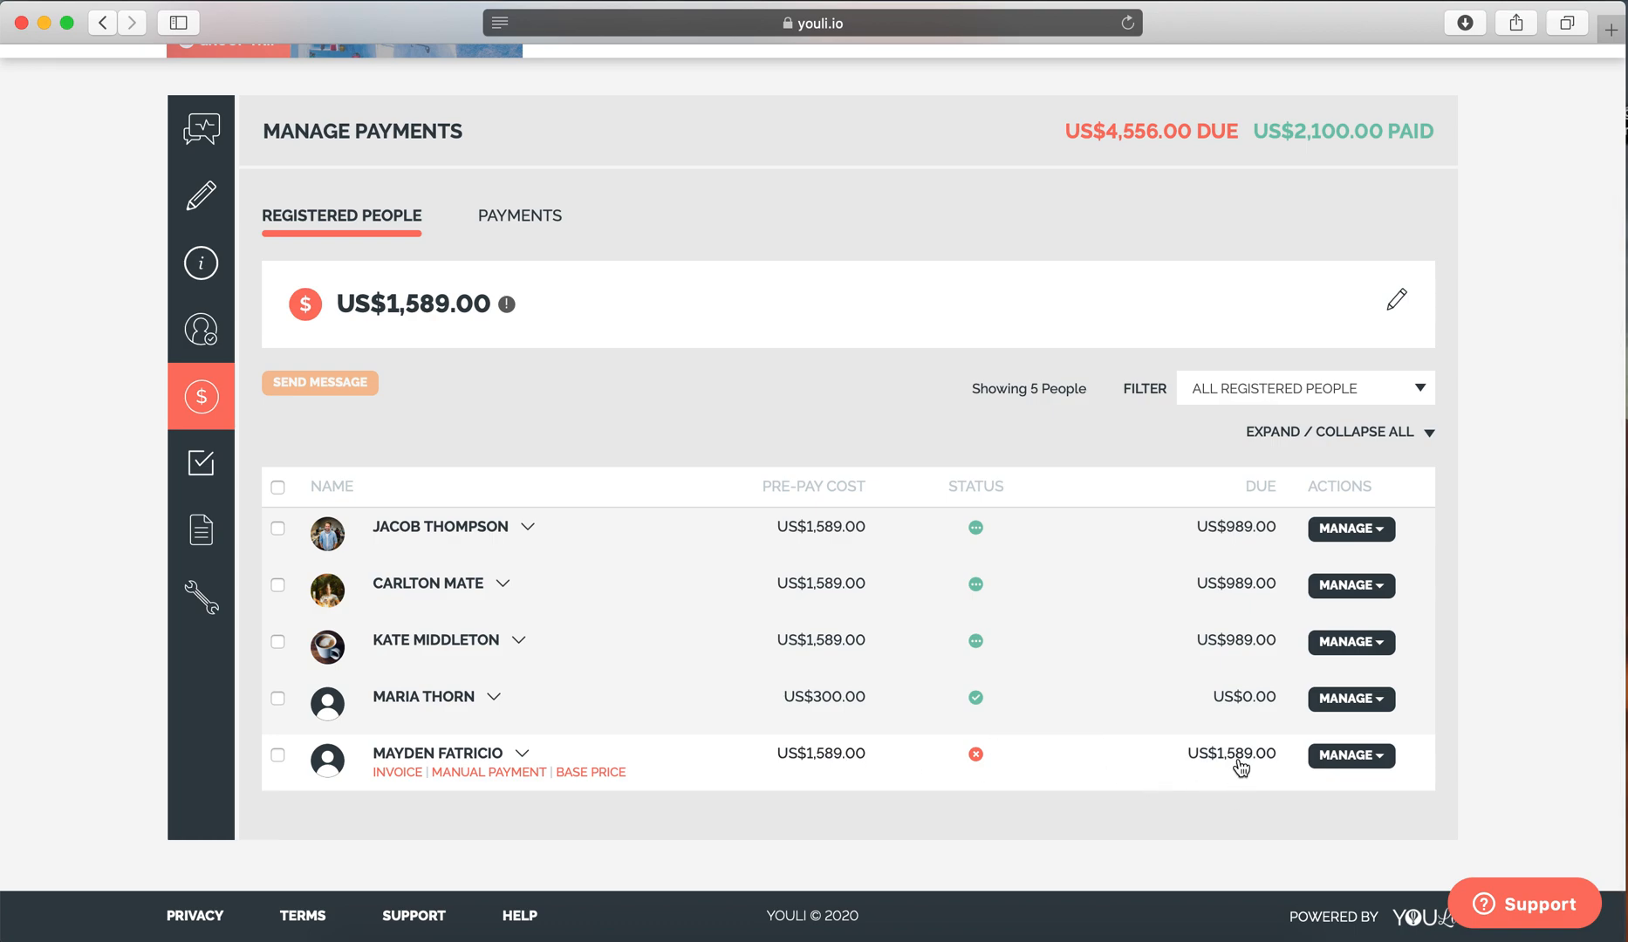
Check the trip's base price and open the invoice of the first registered traveler
scroll(1240, 768, "up", 1)
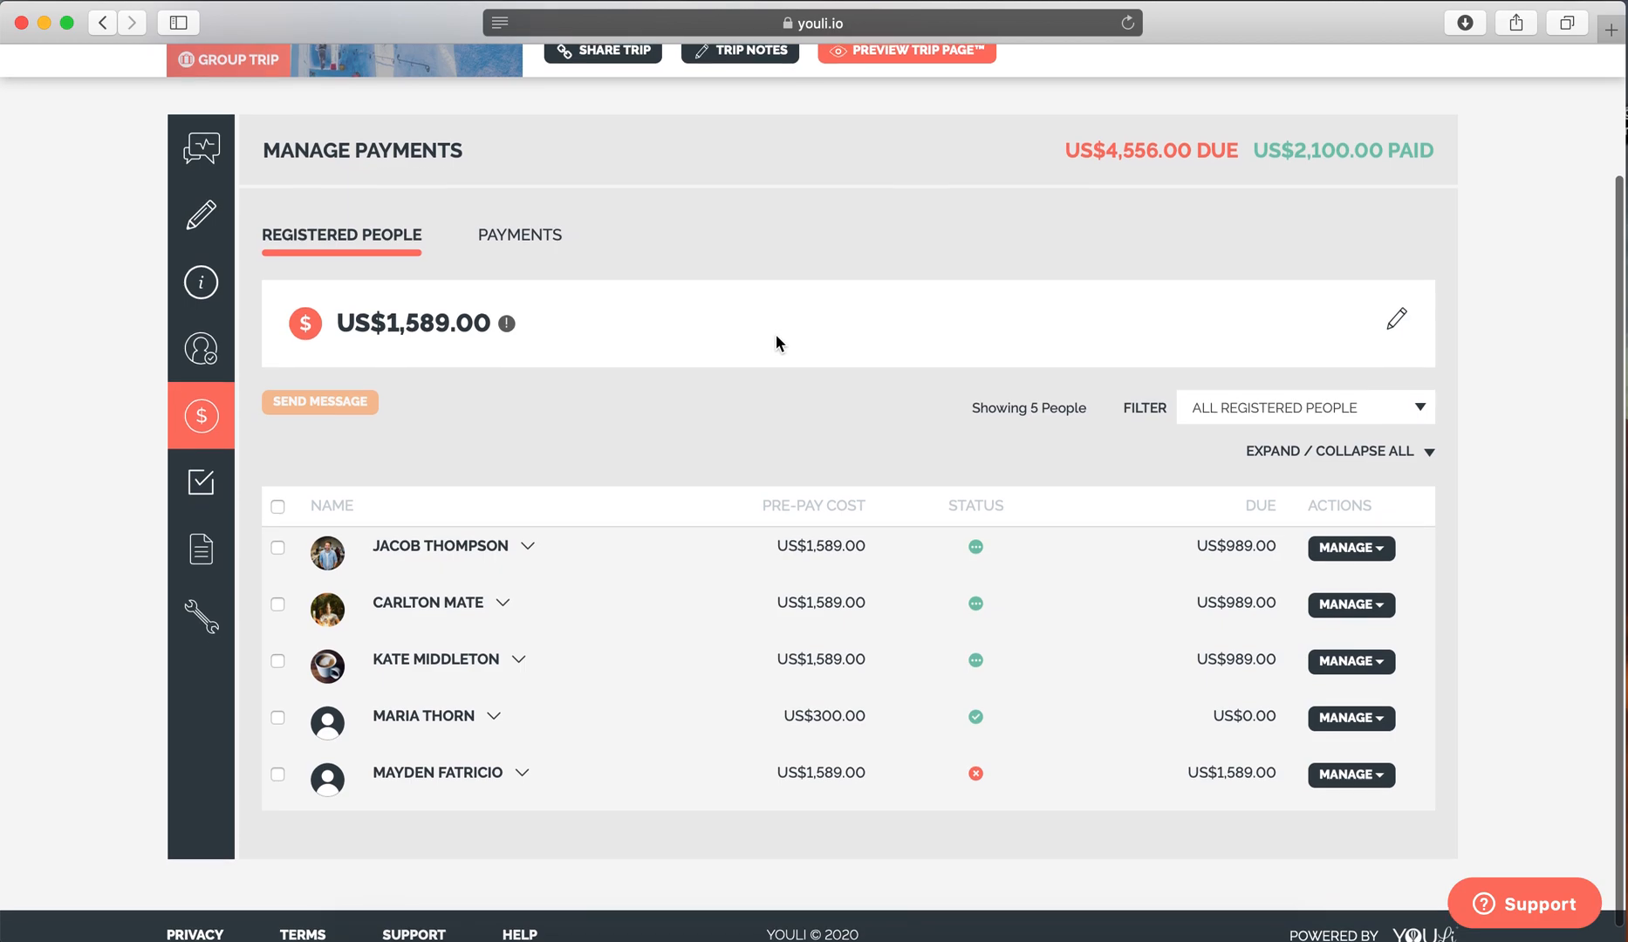
scroll(776, 335, "up", 5)
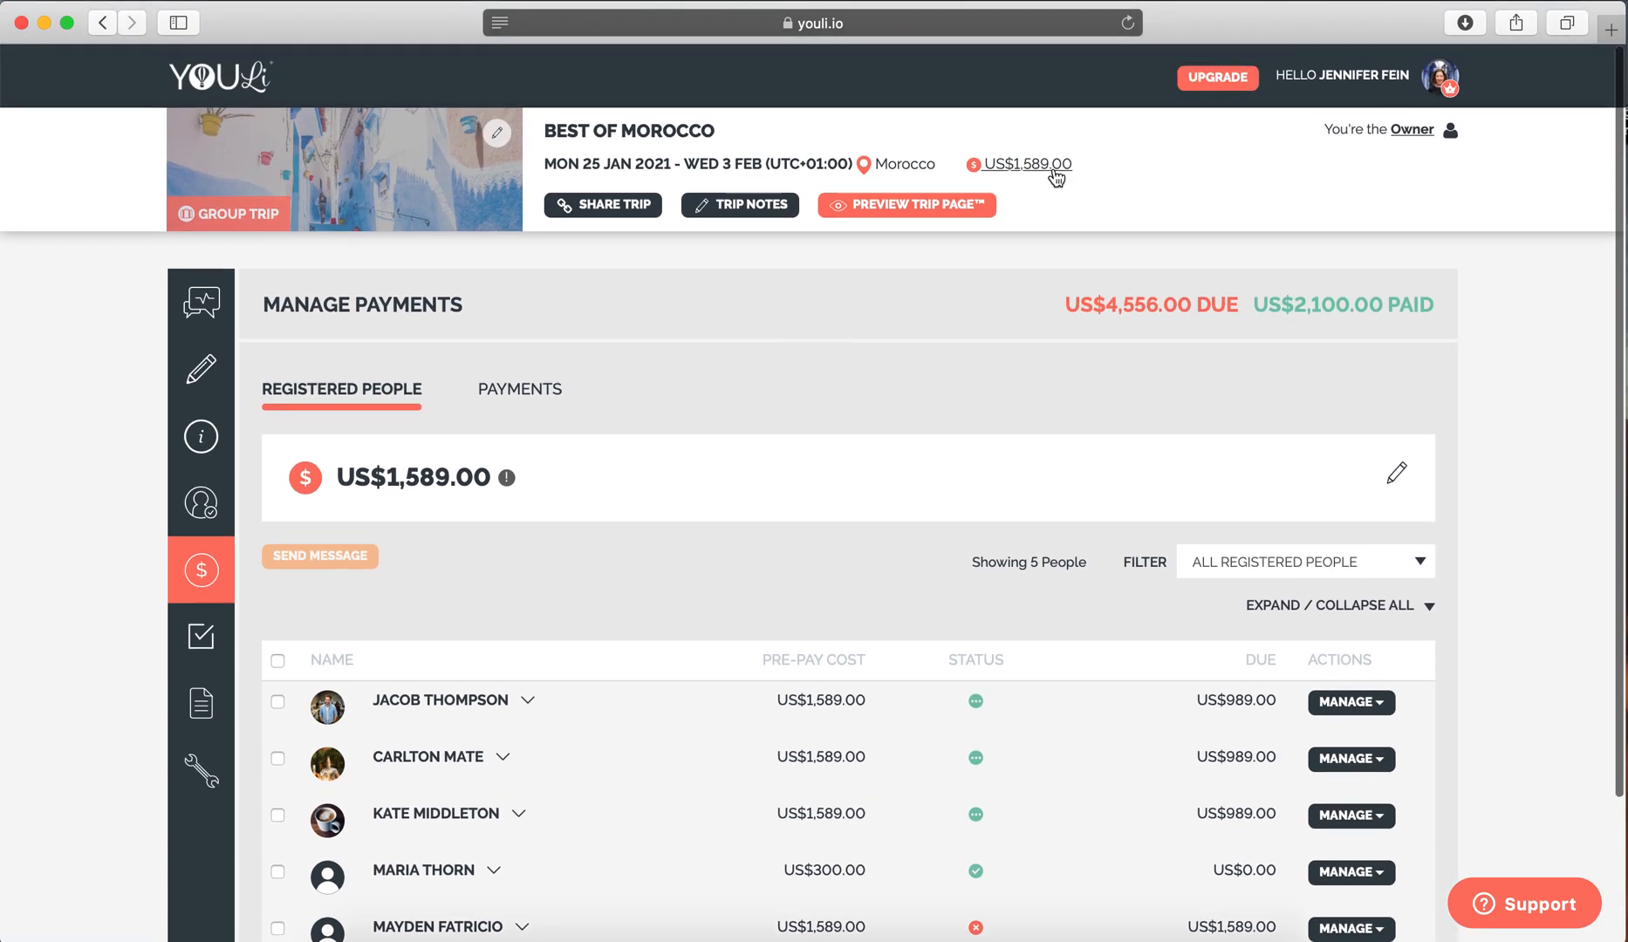
mouse_move(397, 723)
left_click(397, 720)
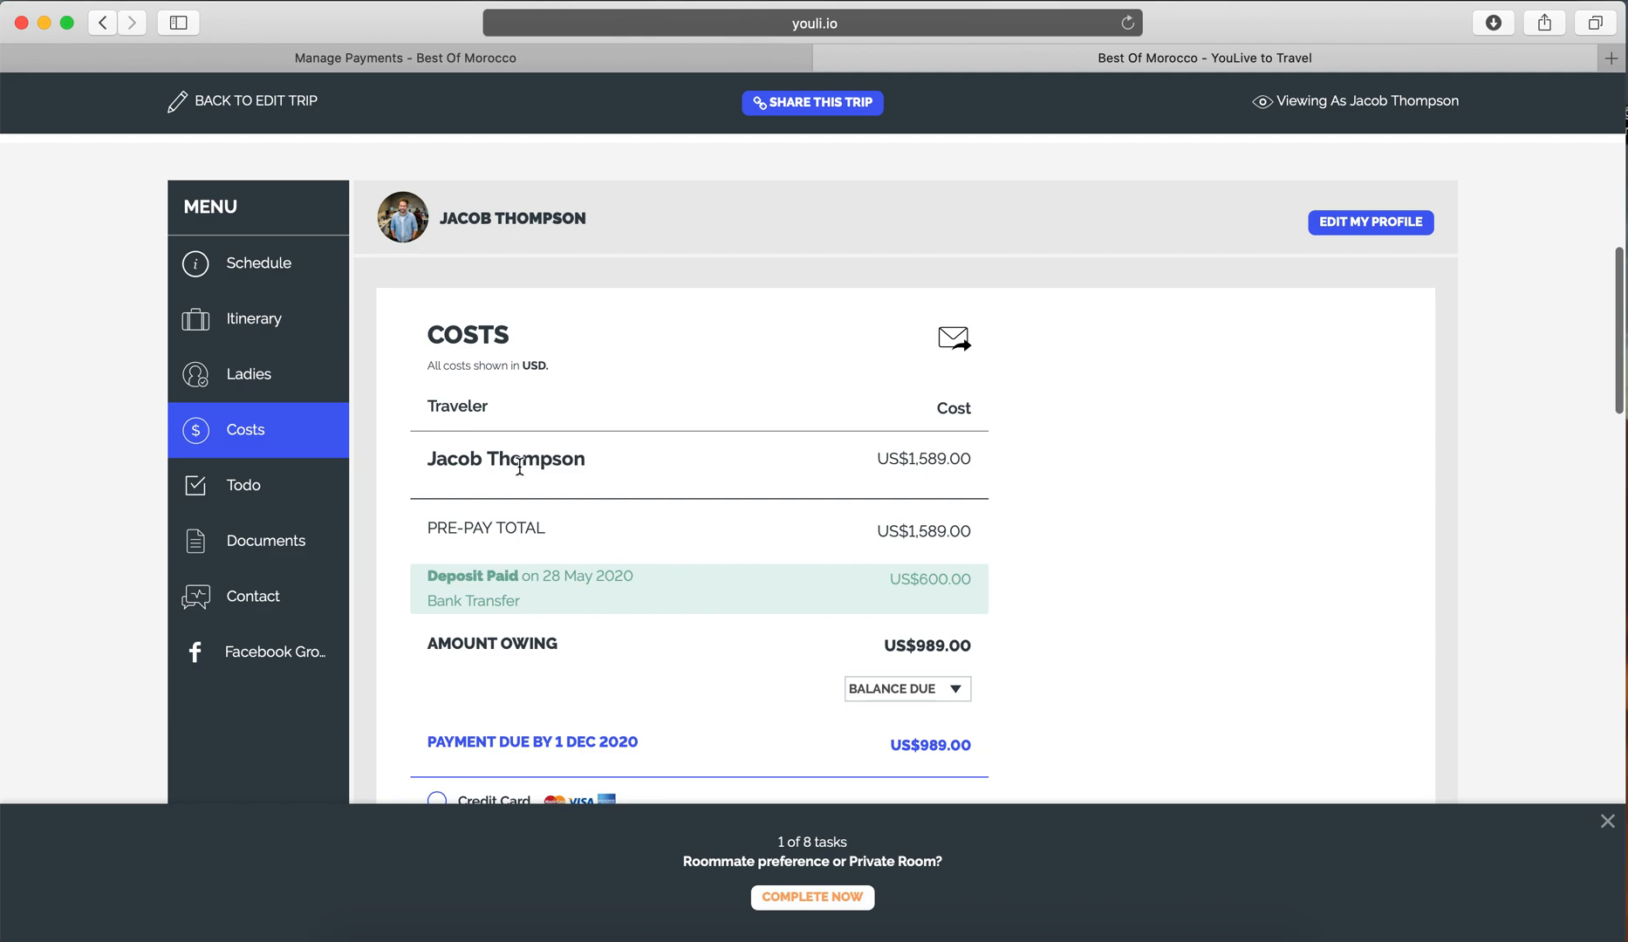
Examine the traveler's cost, pre-pay total and amount owing on the invoice, and return to Manage Payments
left_click_drag(909, 459, 1008, 464)
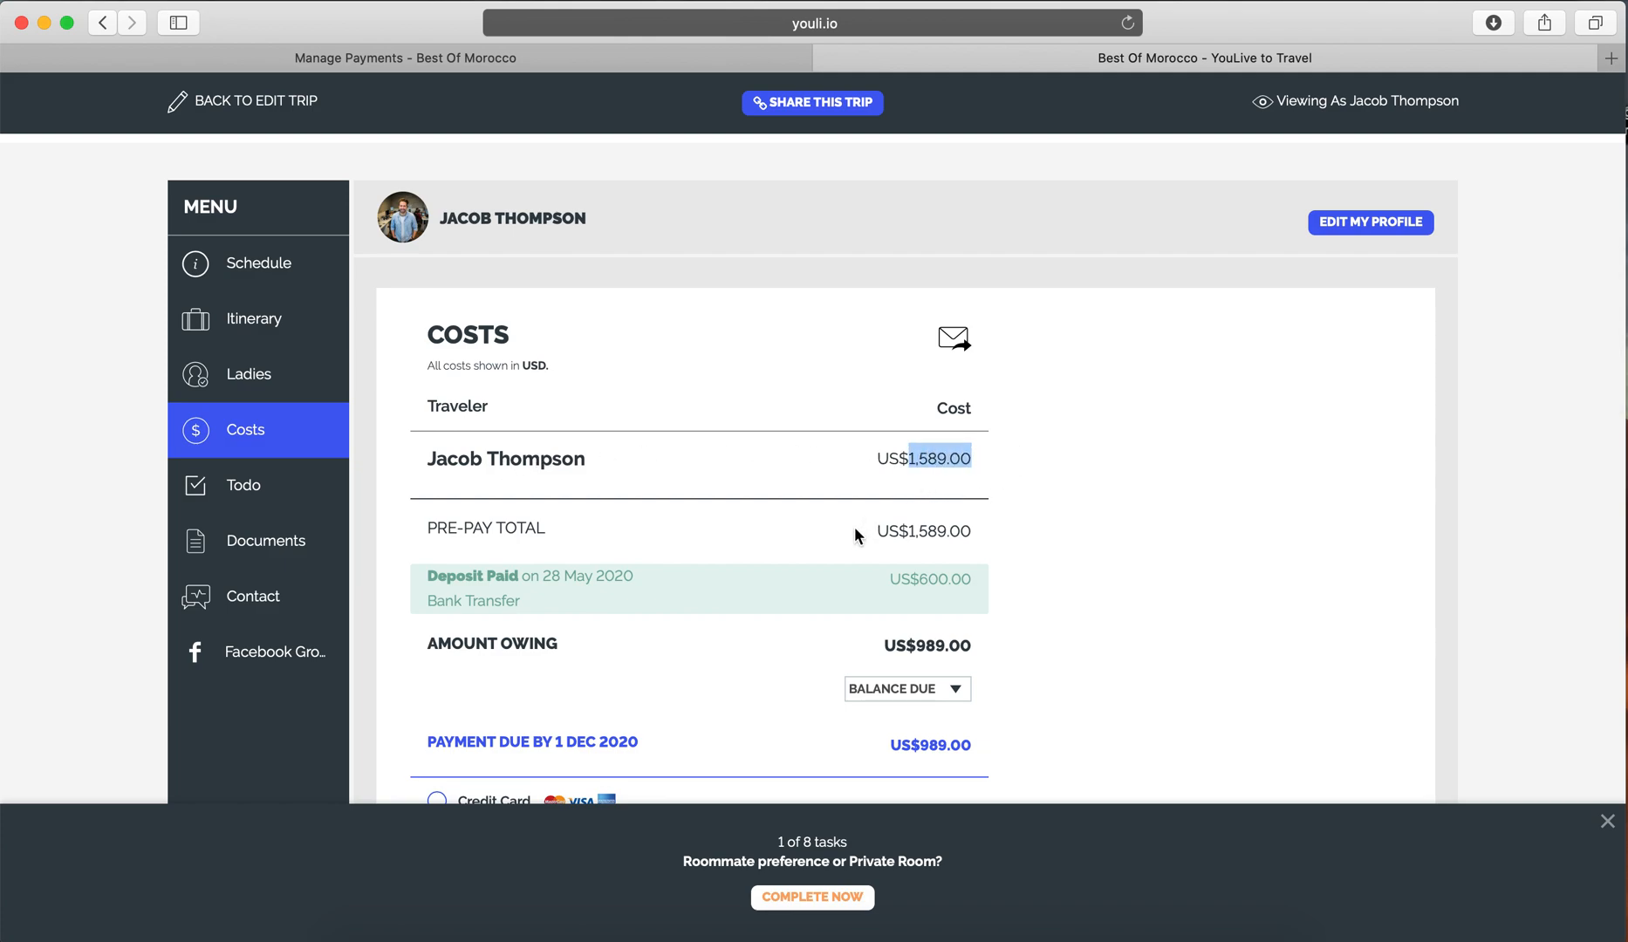
scroll(864, 515, "down", 2)
left_click_drag(913, 485, 991, 486)
left_click(991, 486)
scroll(1039, 562, "down", 1)
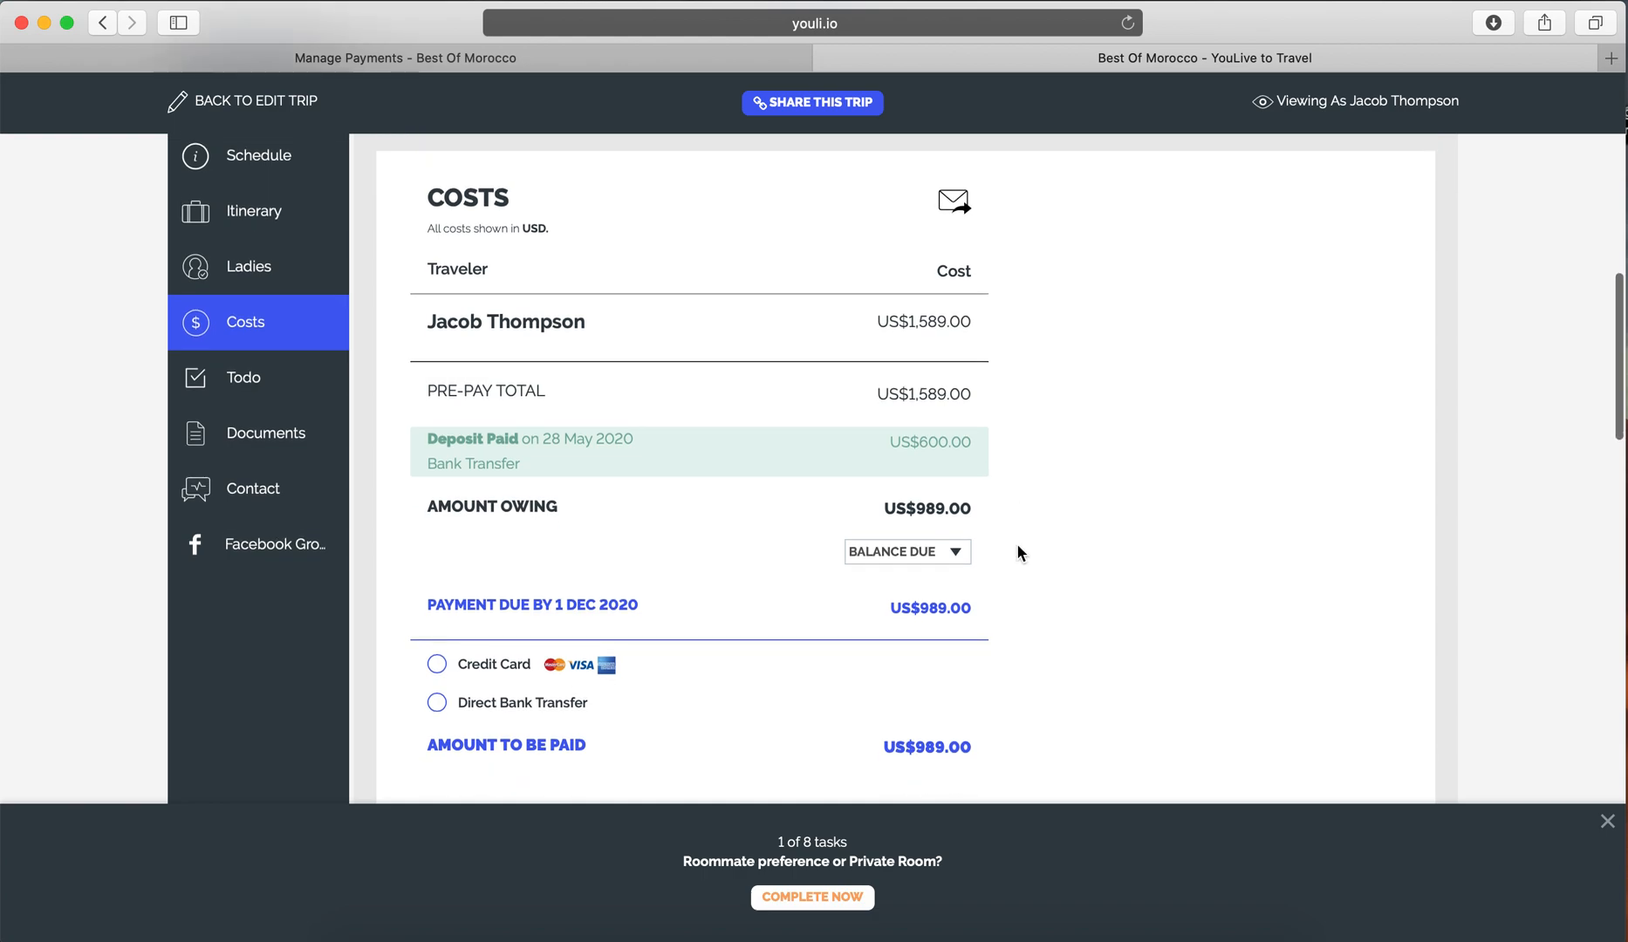
left_click_drag(881, 509, 993, 509)
left_click(993, 509)
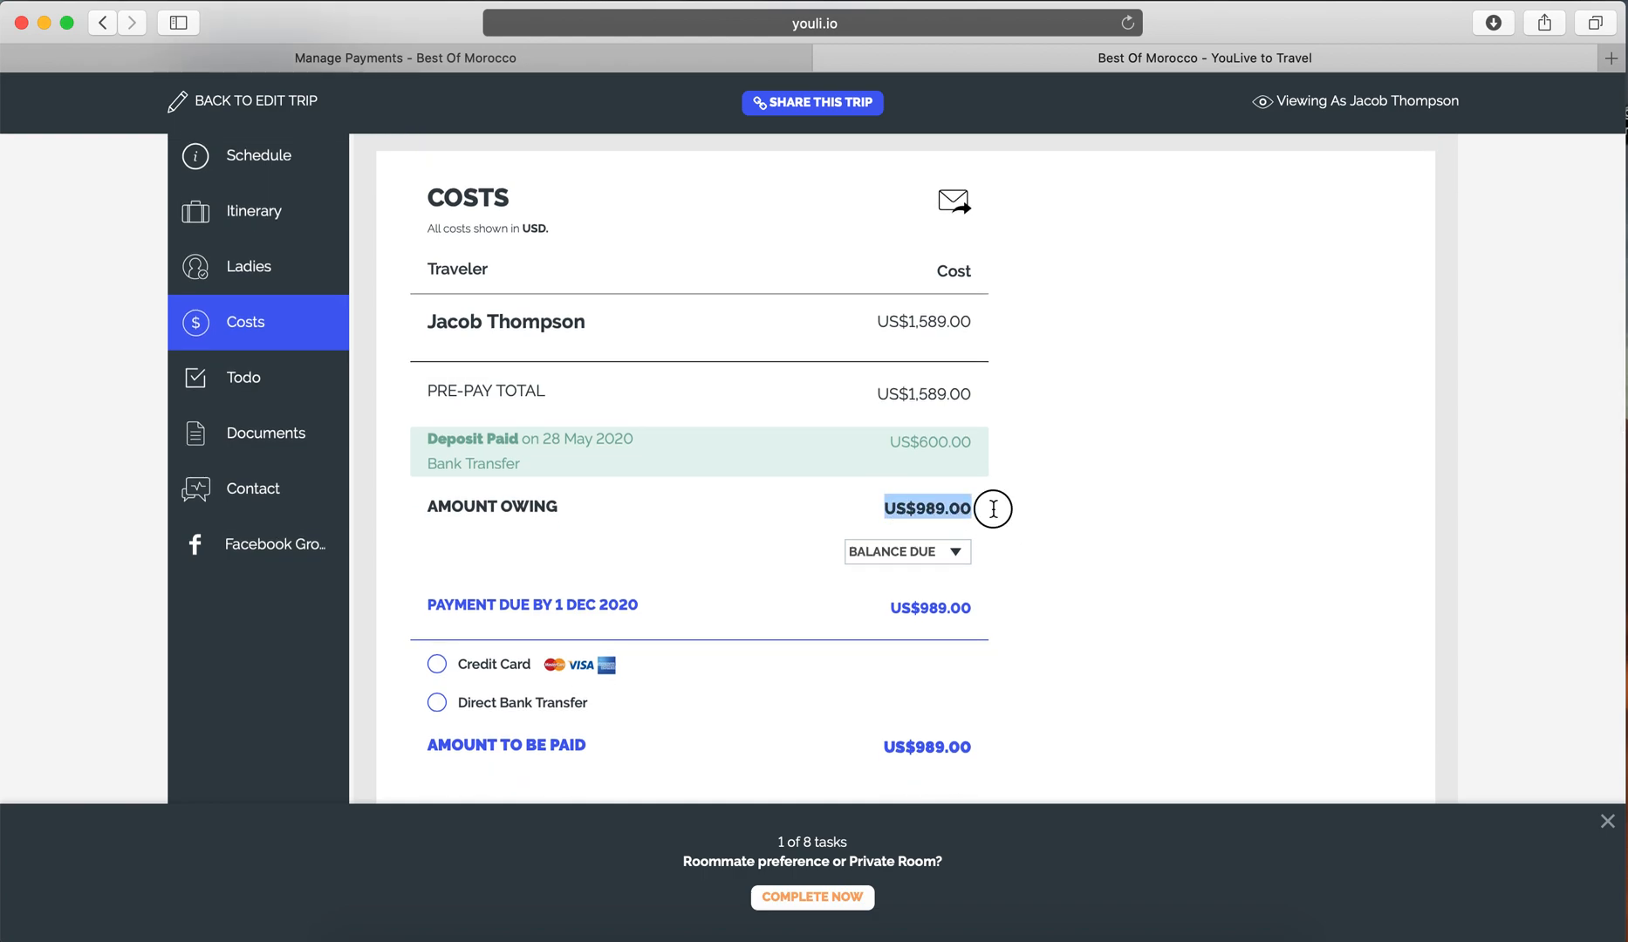
left_click(827, 55)
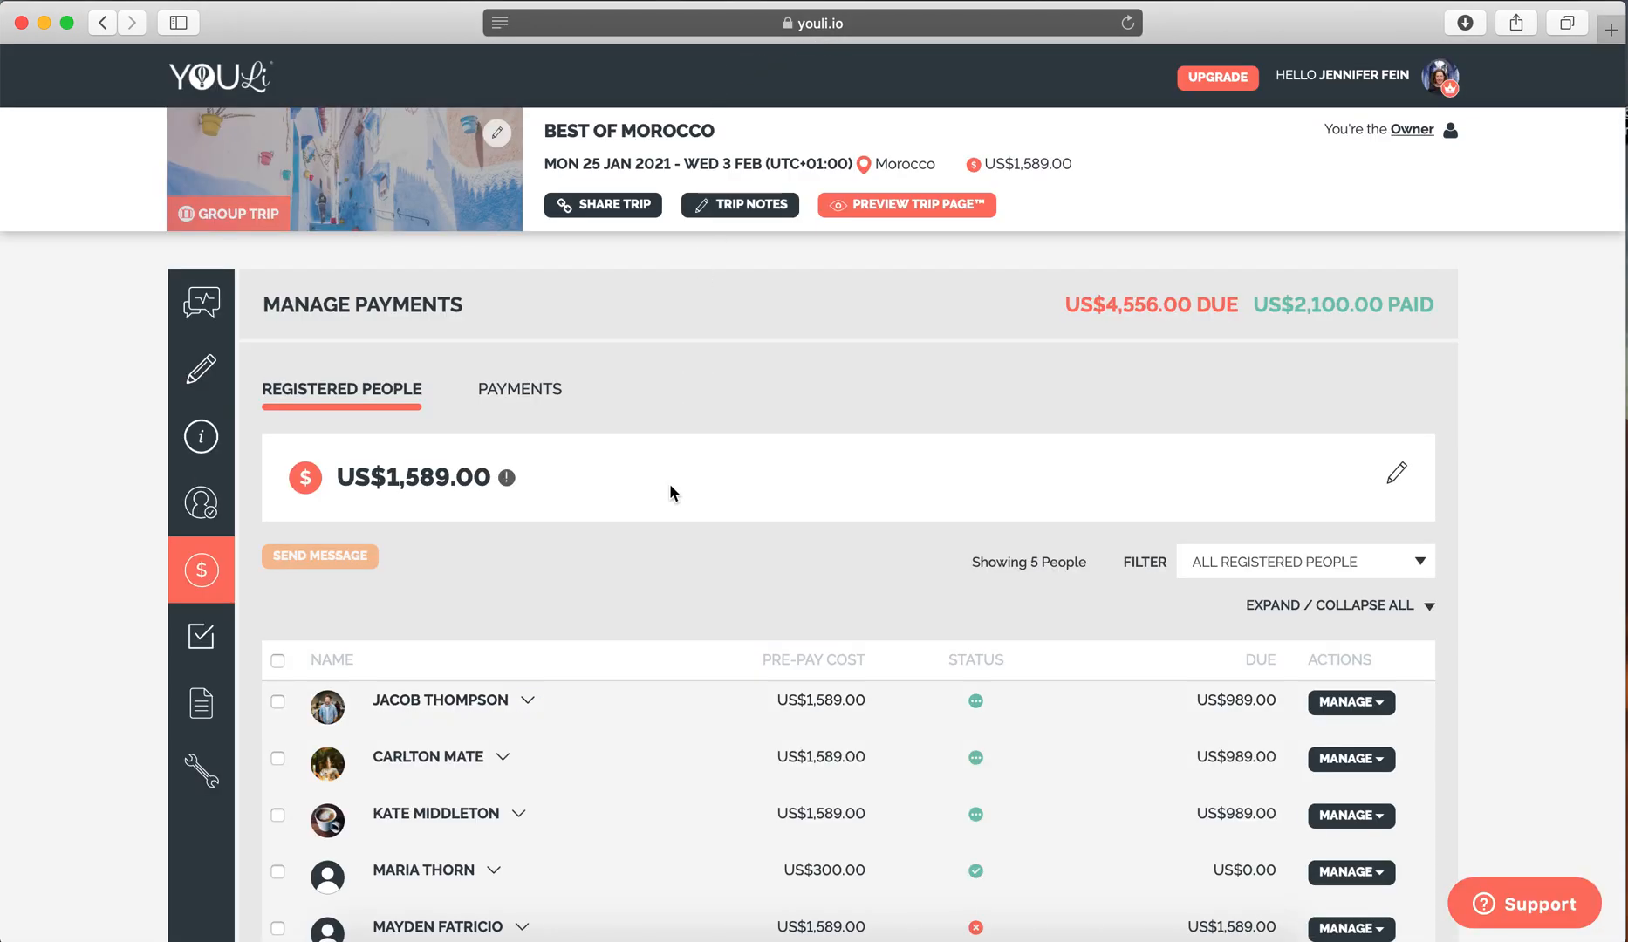
Set the trip's base price per person to 1689 USD and save the pricing changes
left_click(1028, 164)
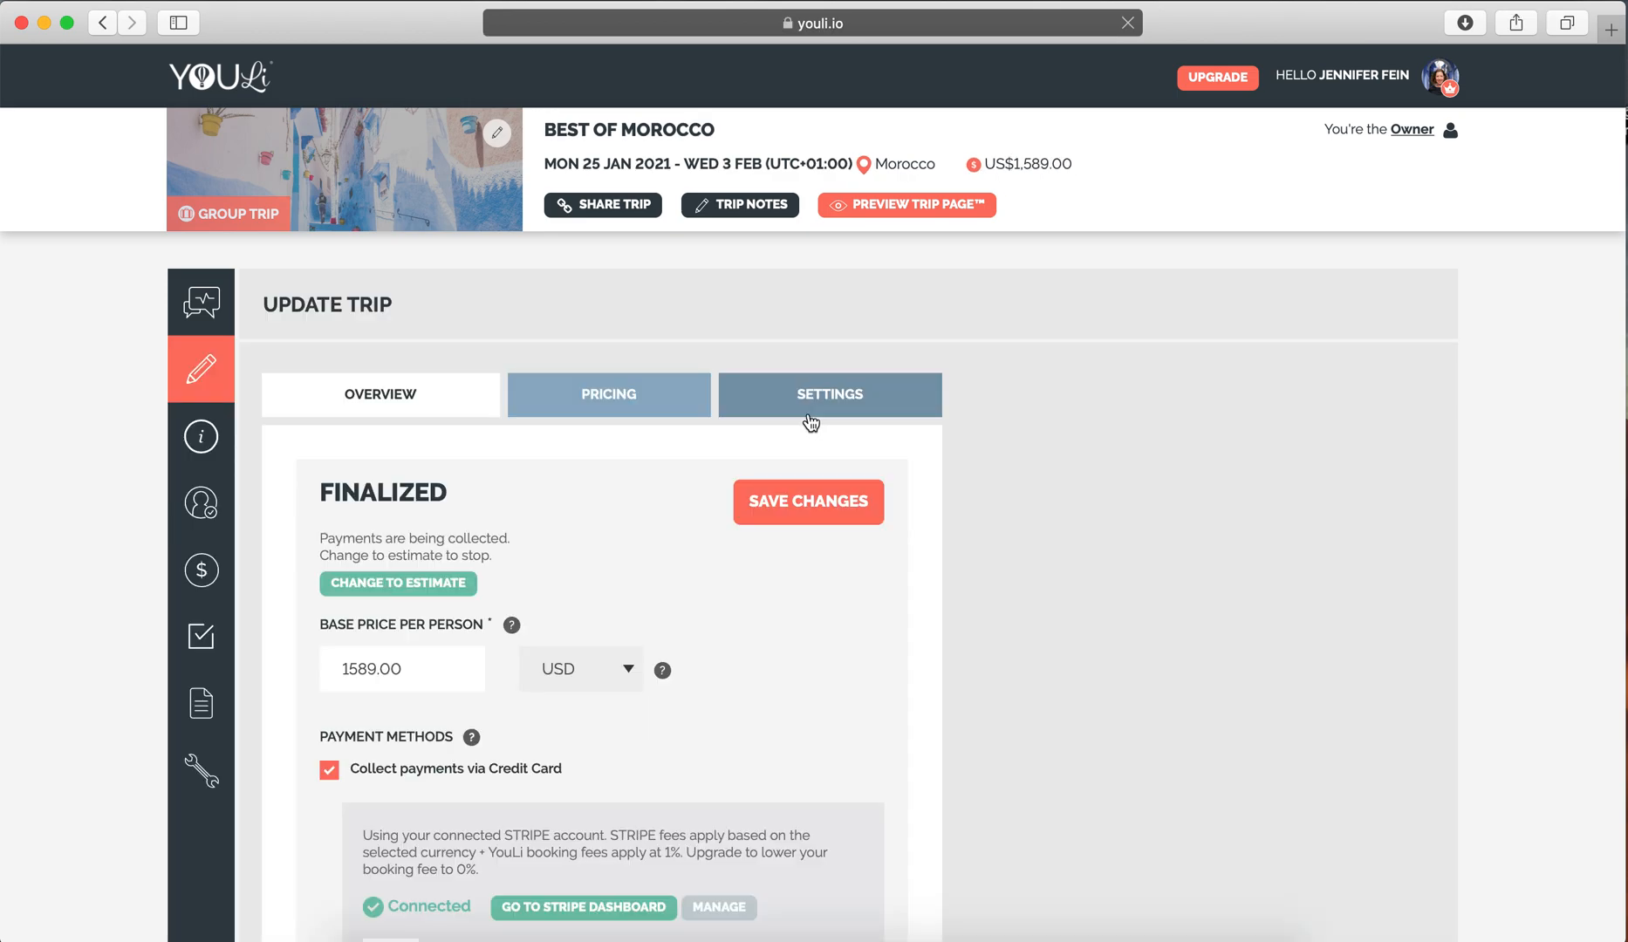
left_click_drag(377, 669, 292, 672)
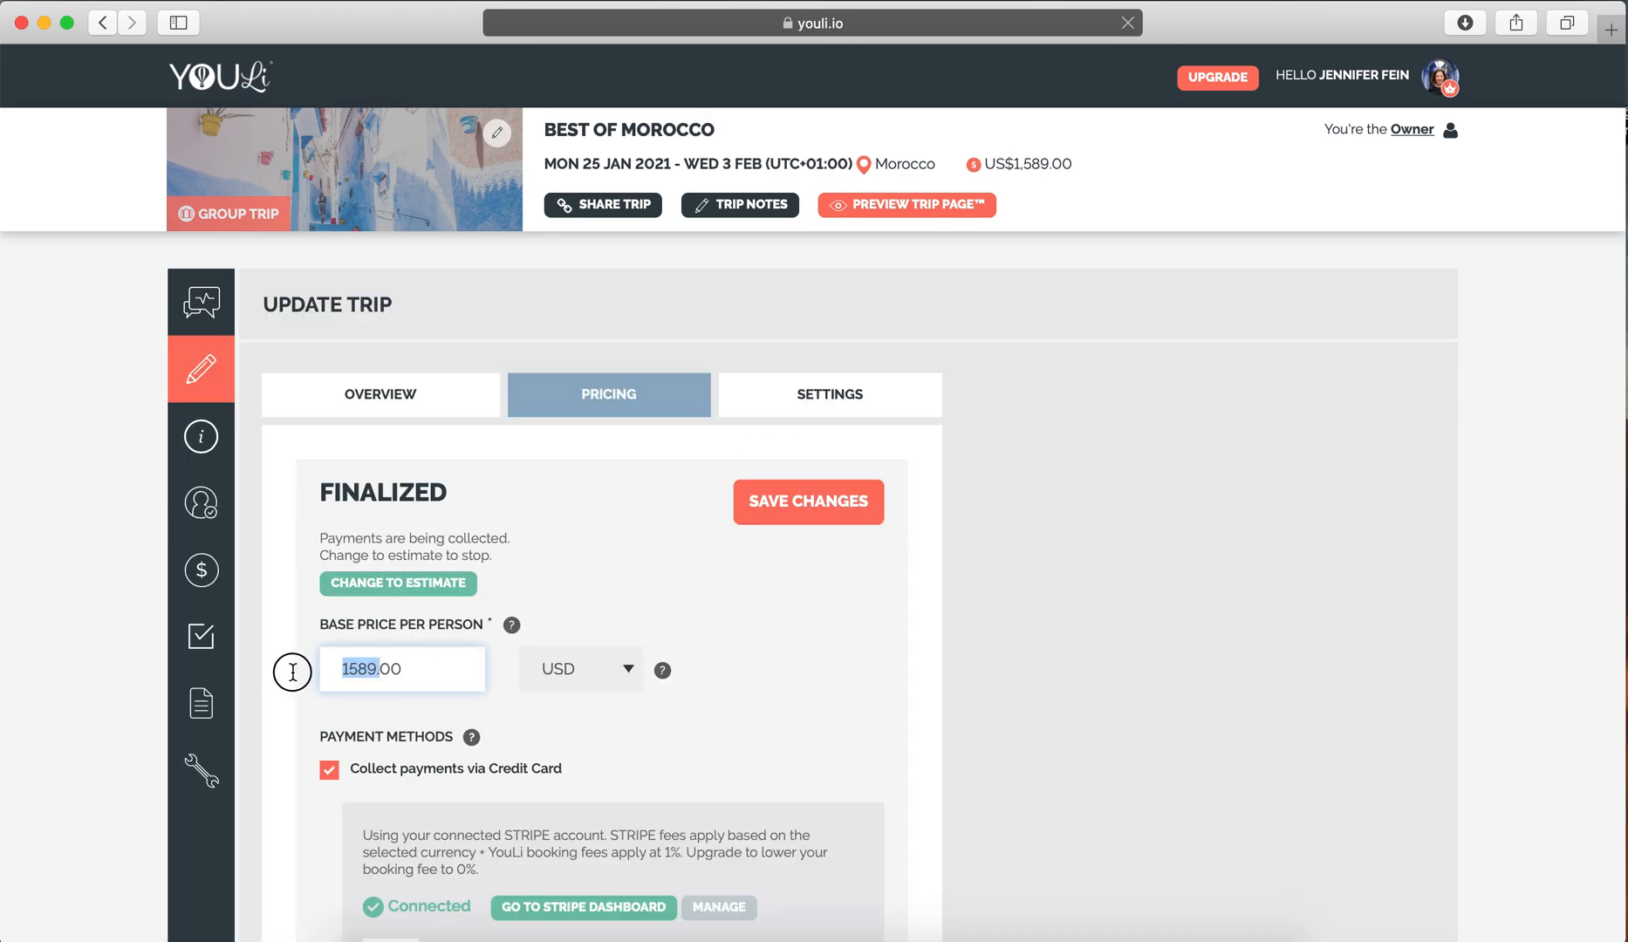
key("Left")
key("Right")
key("Right")
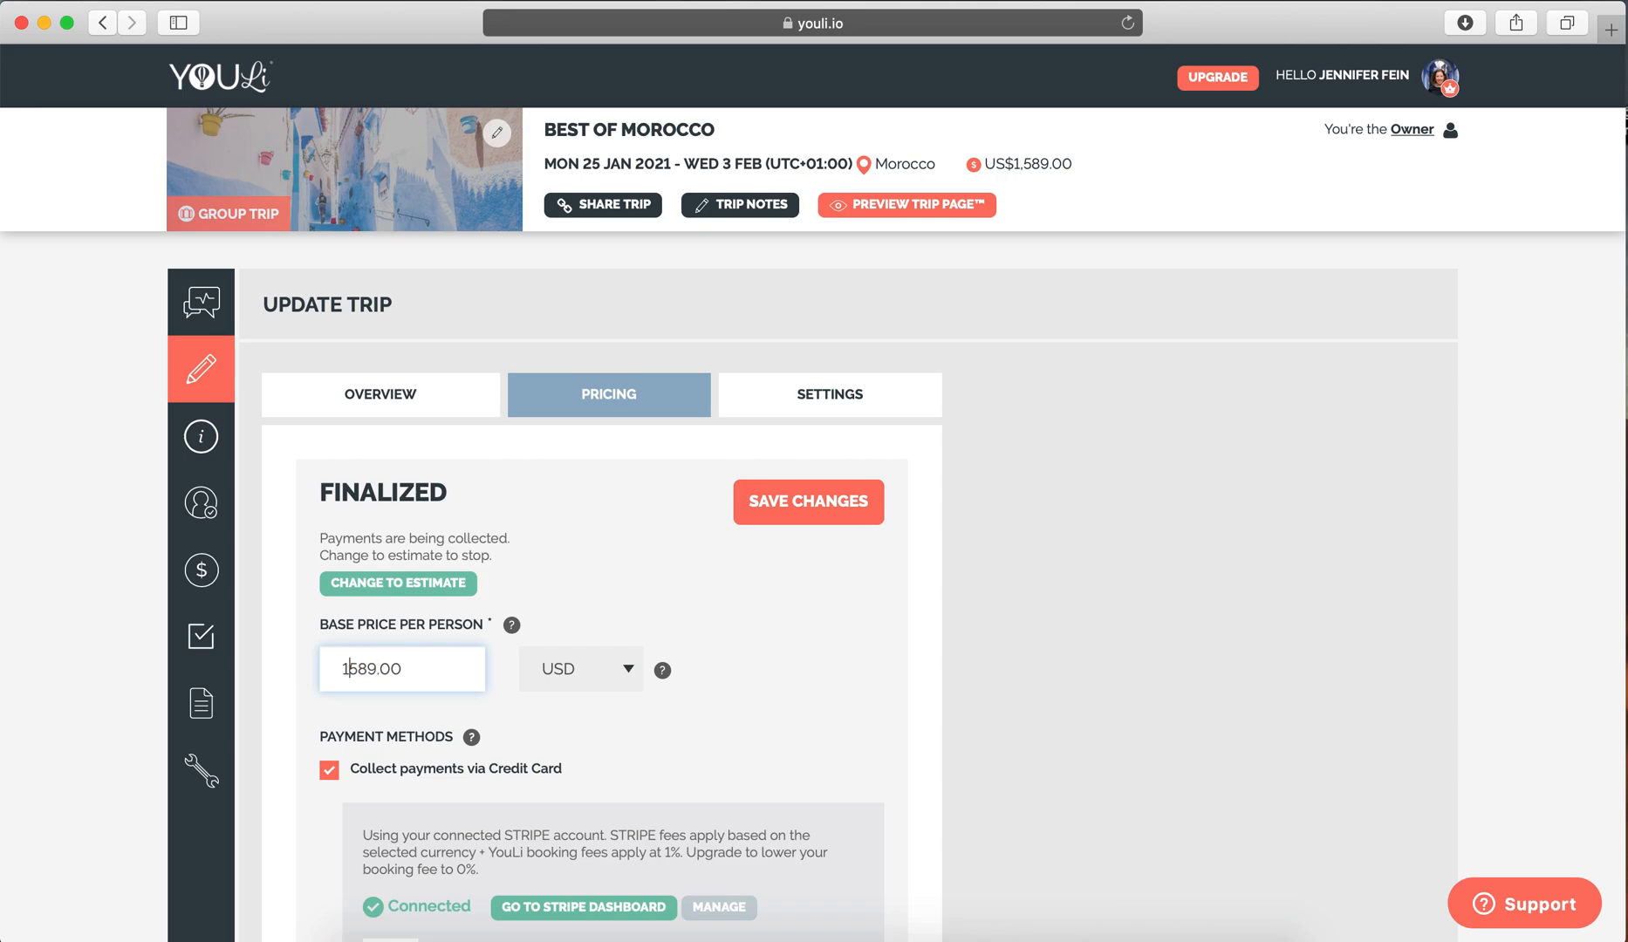
key("BackSpace")
type("6")
key("super+a")
type("1689")
left_click(752, 502)
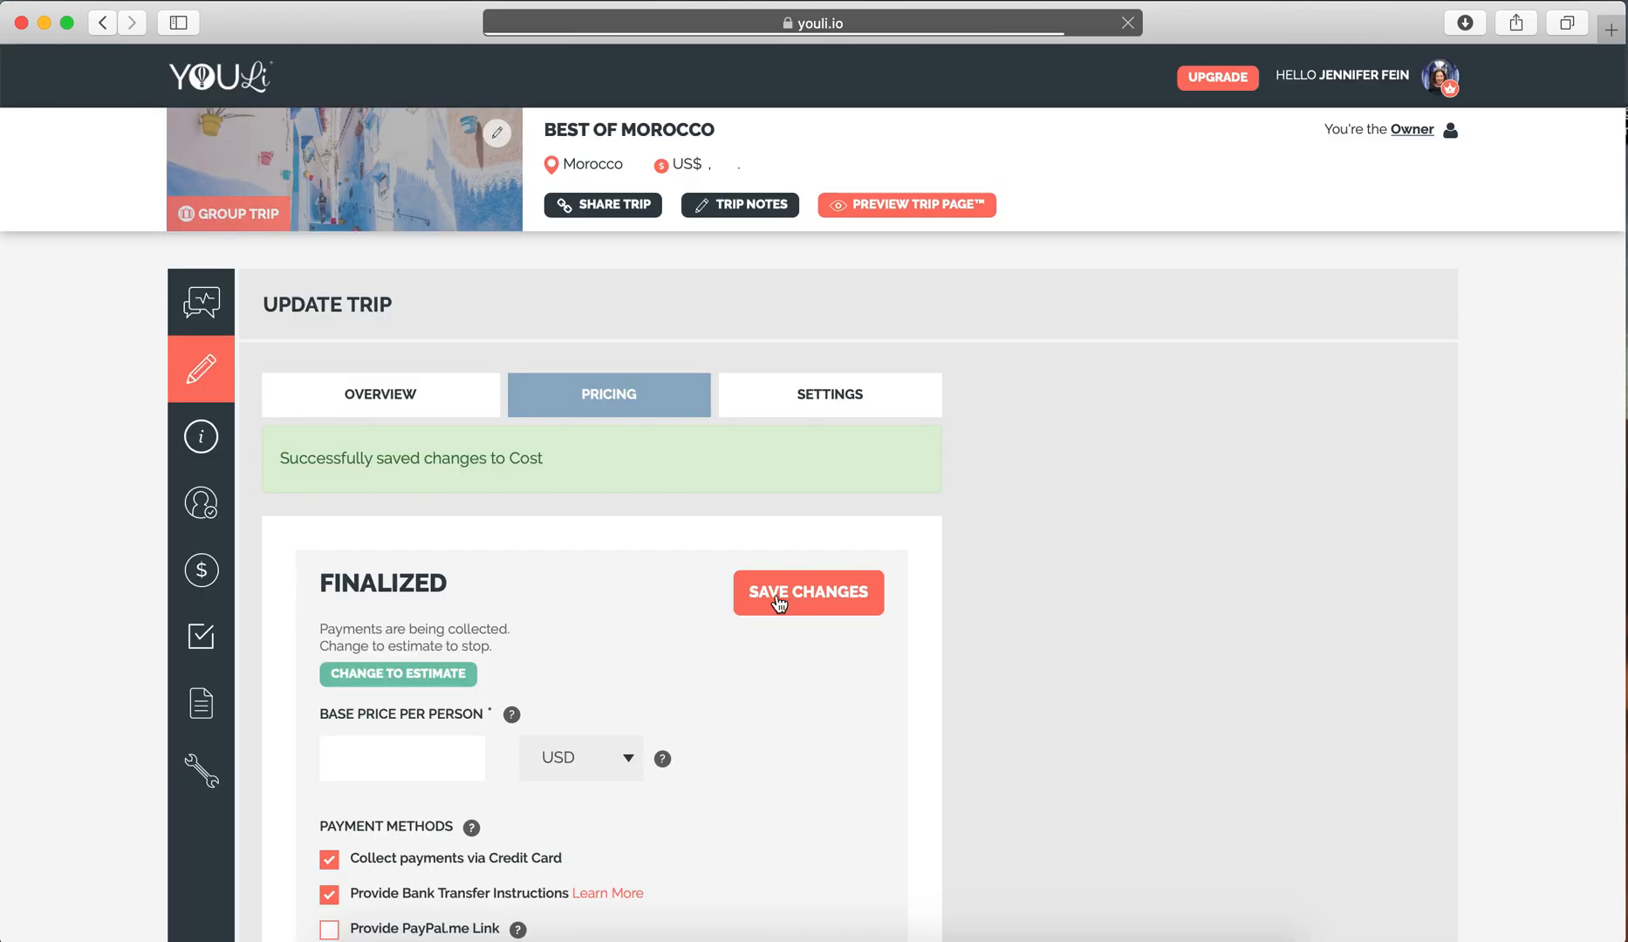
In Manage Payments, update the fourth listed traveler's personalized cost to 400.00 USD
left_click(204, 572)
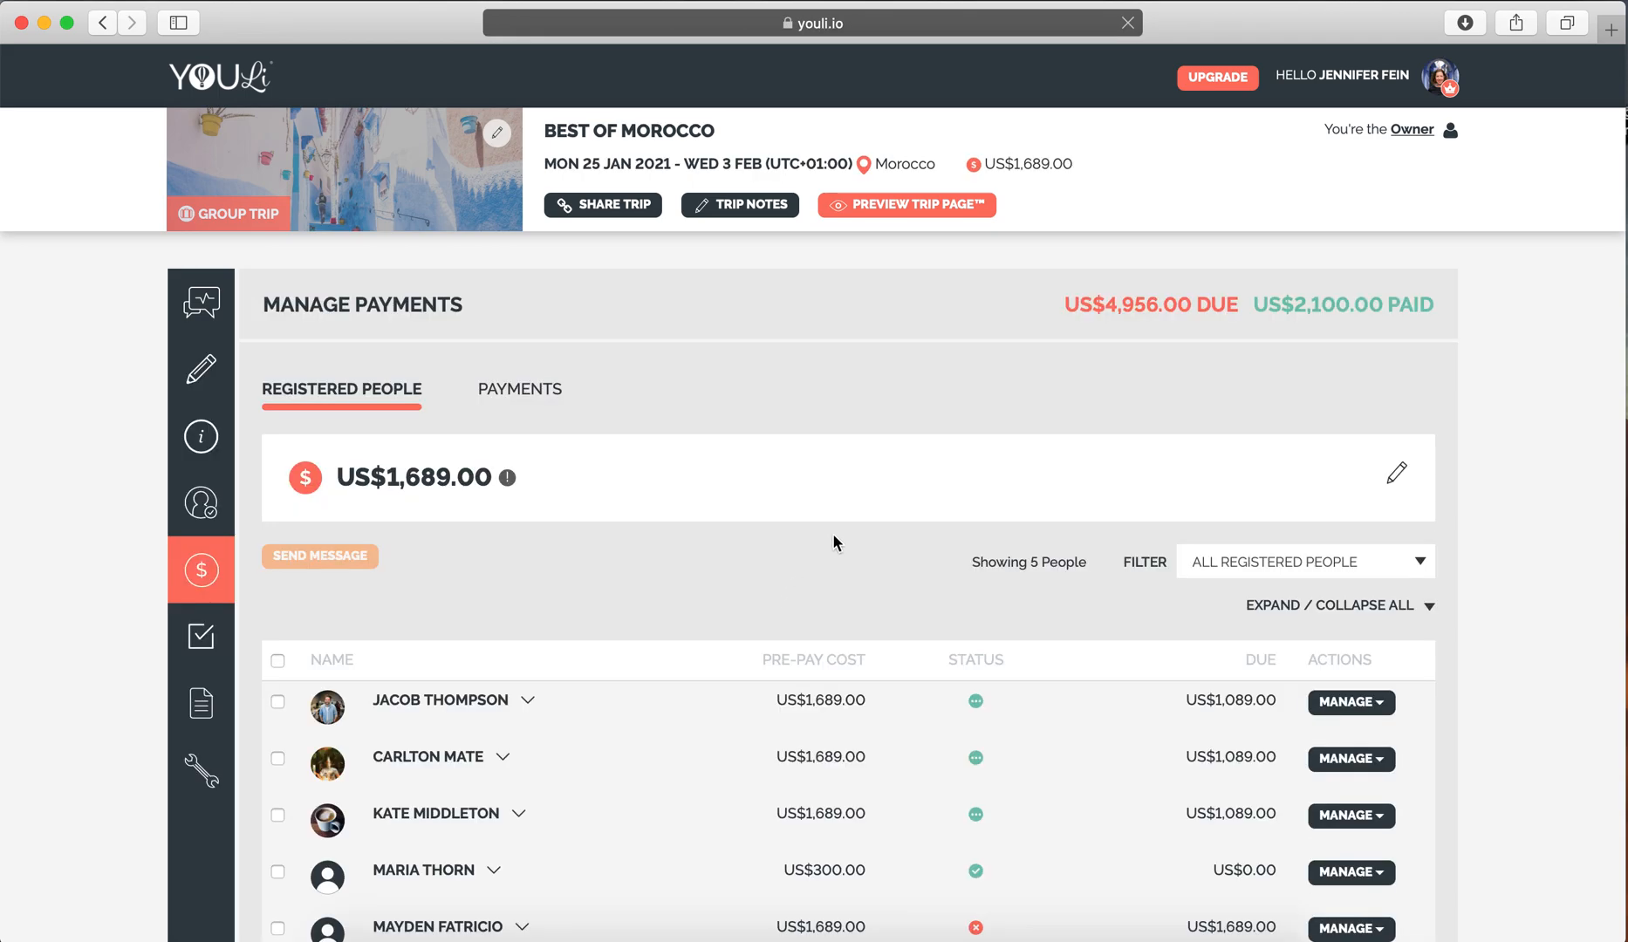
scroll(888, 572, "down", 3)
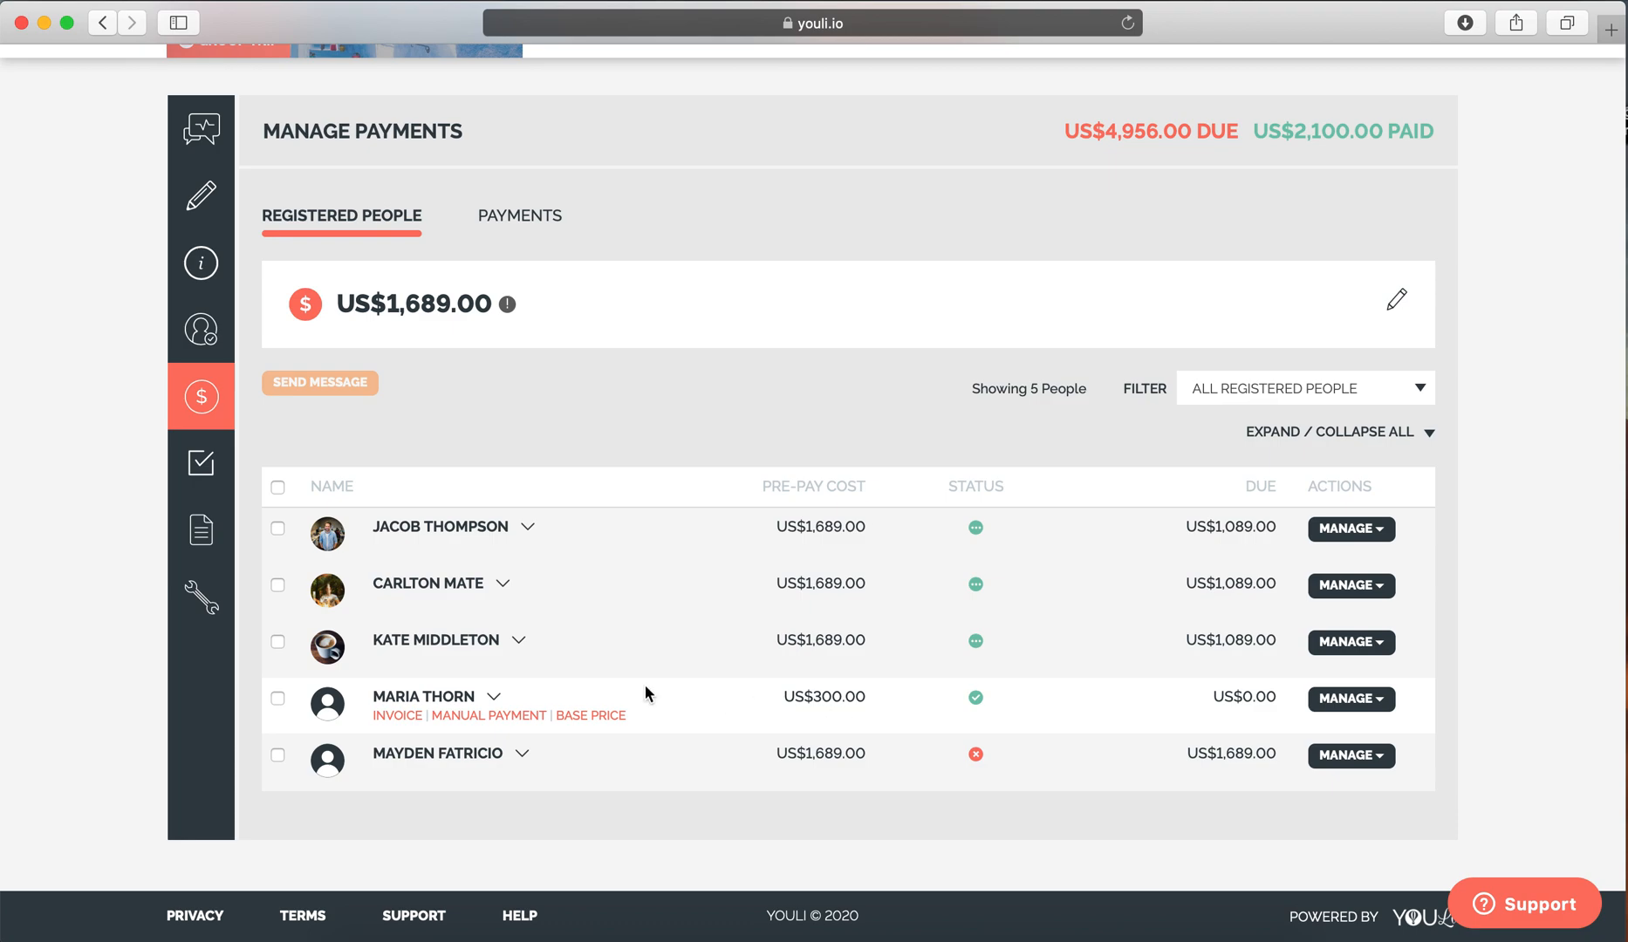
left_click(609, 717)
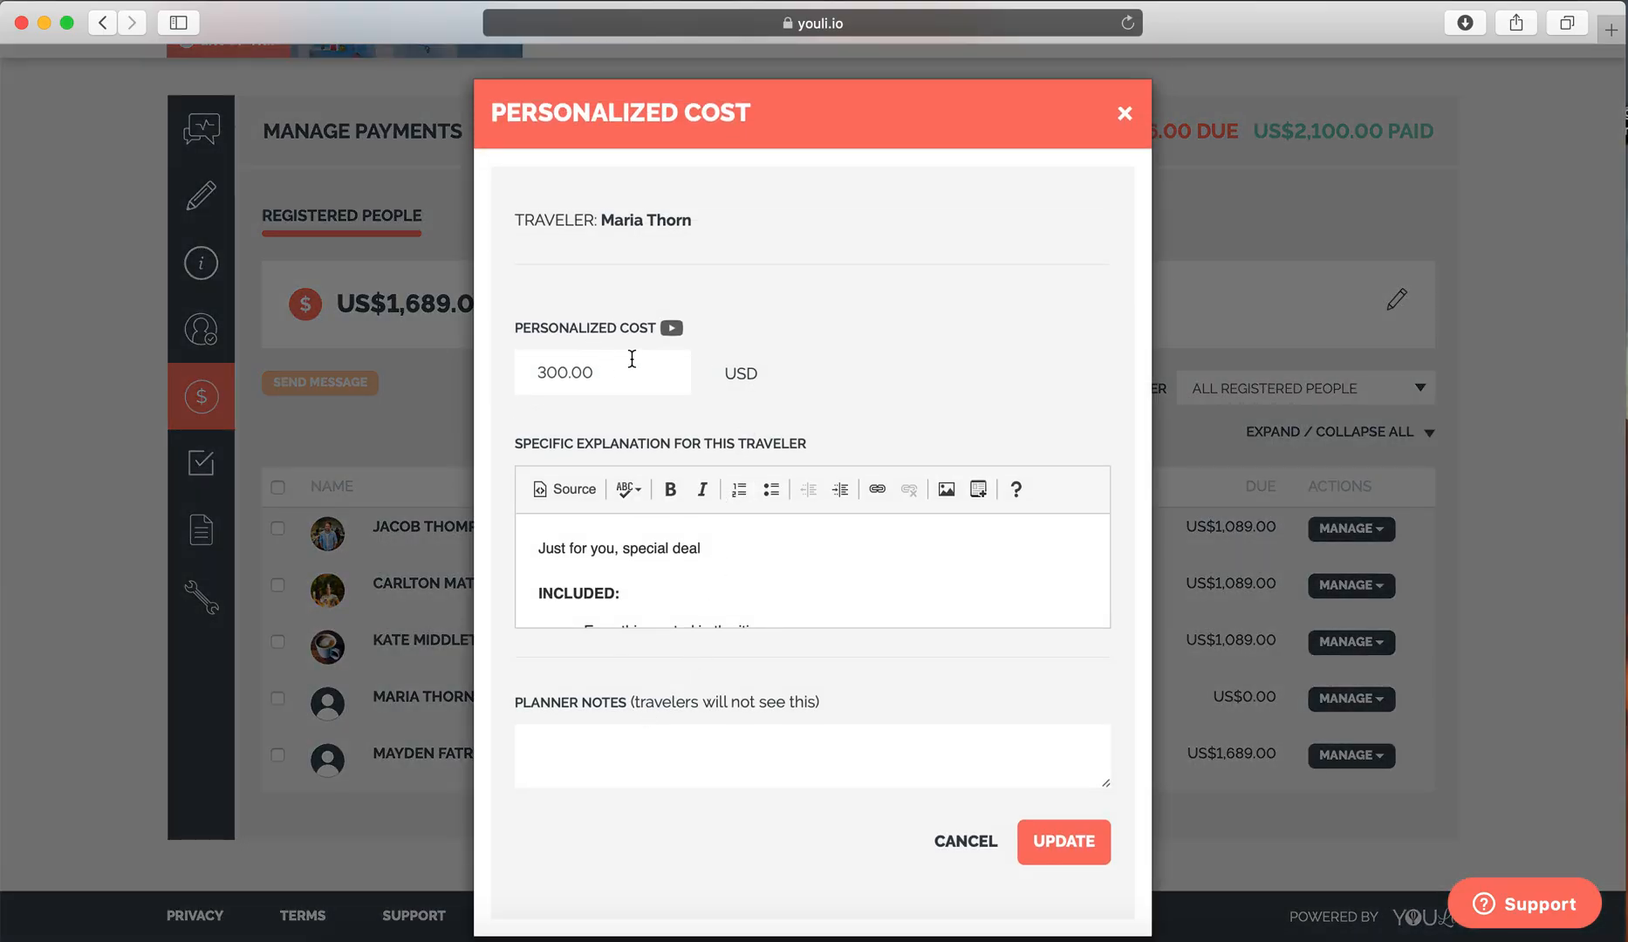
left_click_drag(546, 374, 494, 380)
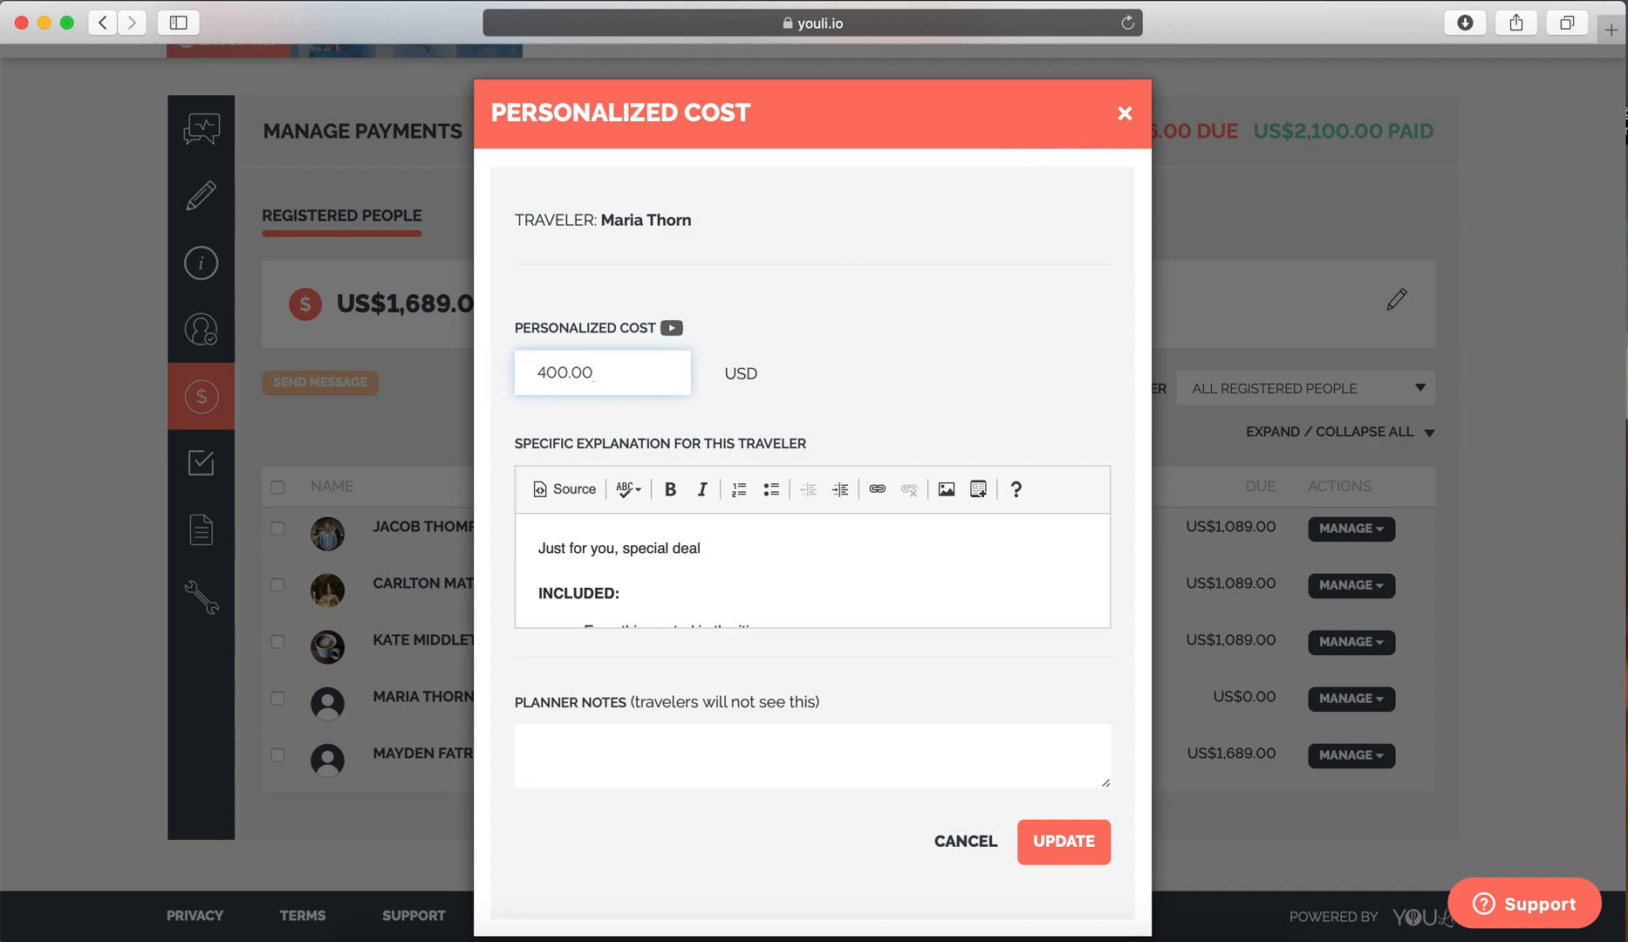
left_click(1056, 846)
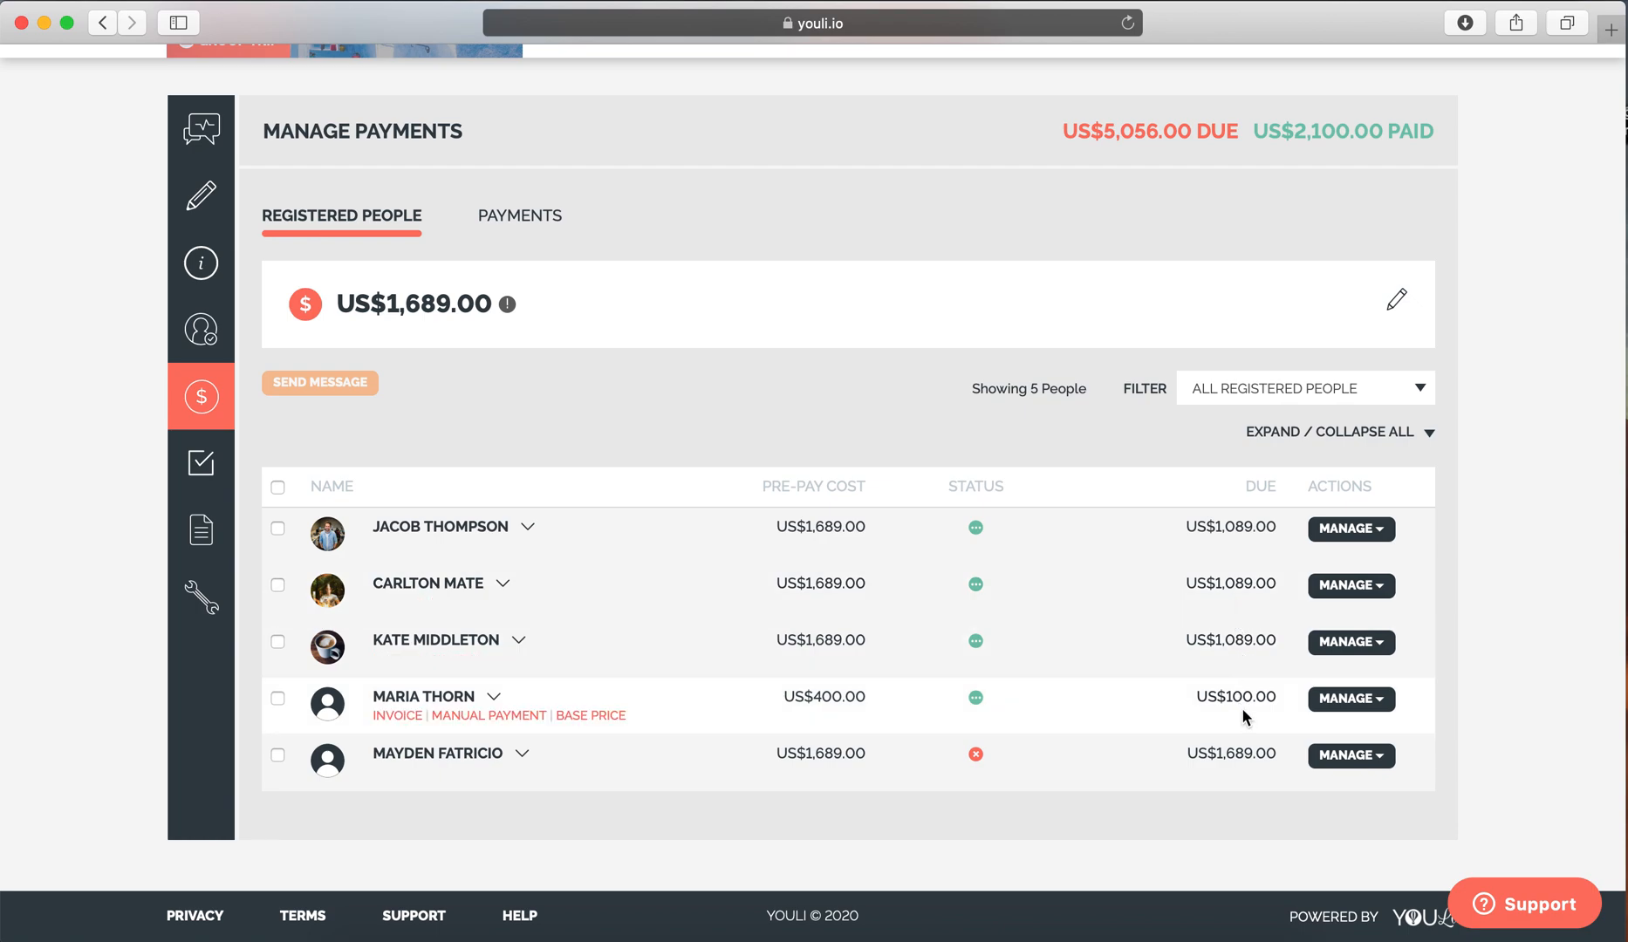
Open the first traveler's invoice again and examine the cost, deposit paid, balance due and payment amount options
left_click(384, 545)
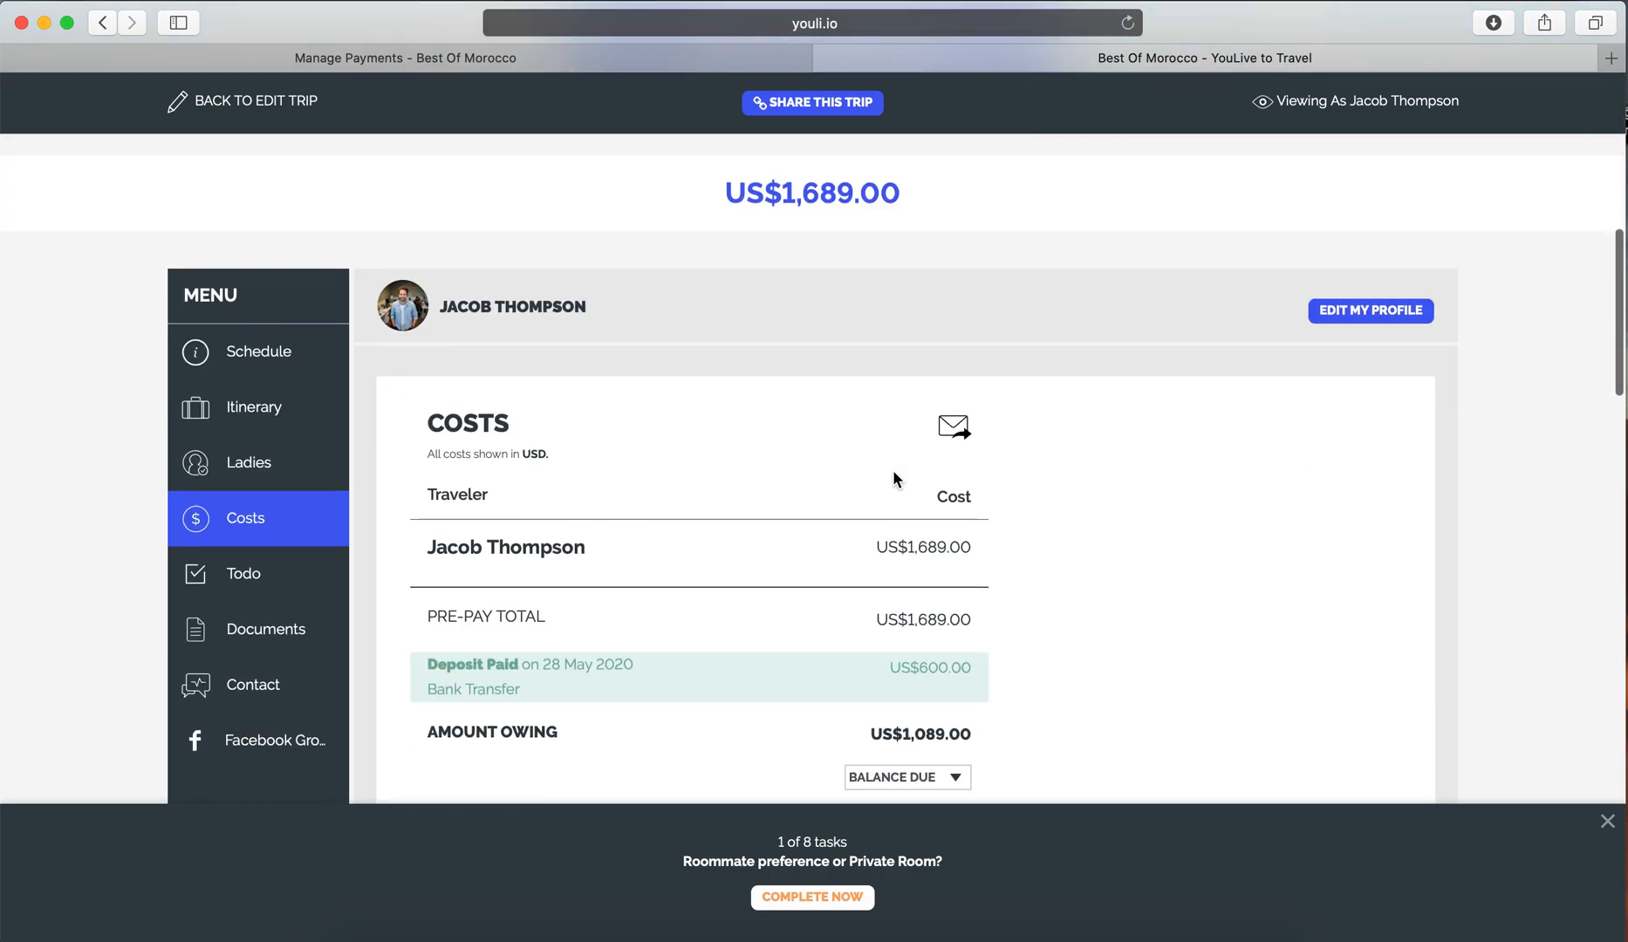
scroll(812, 390, "down", 3)
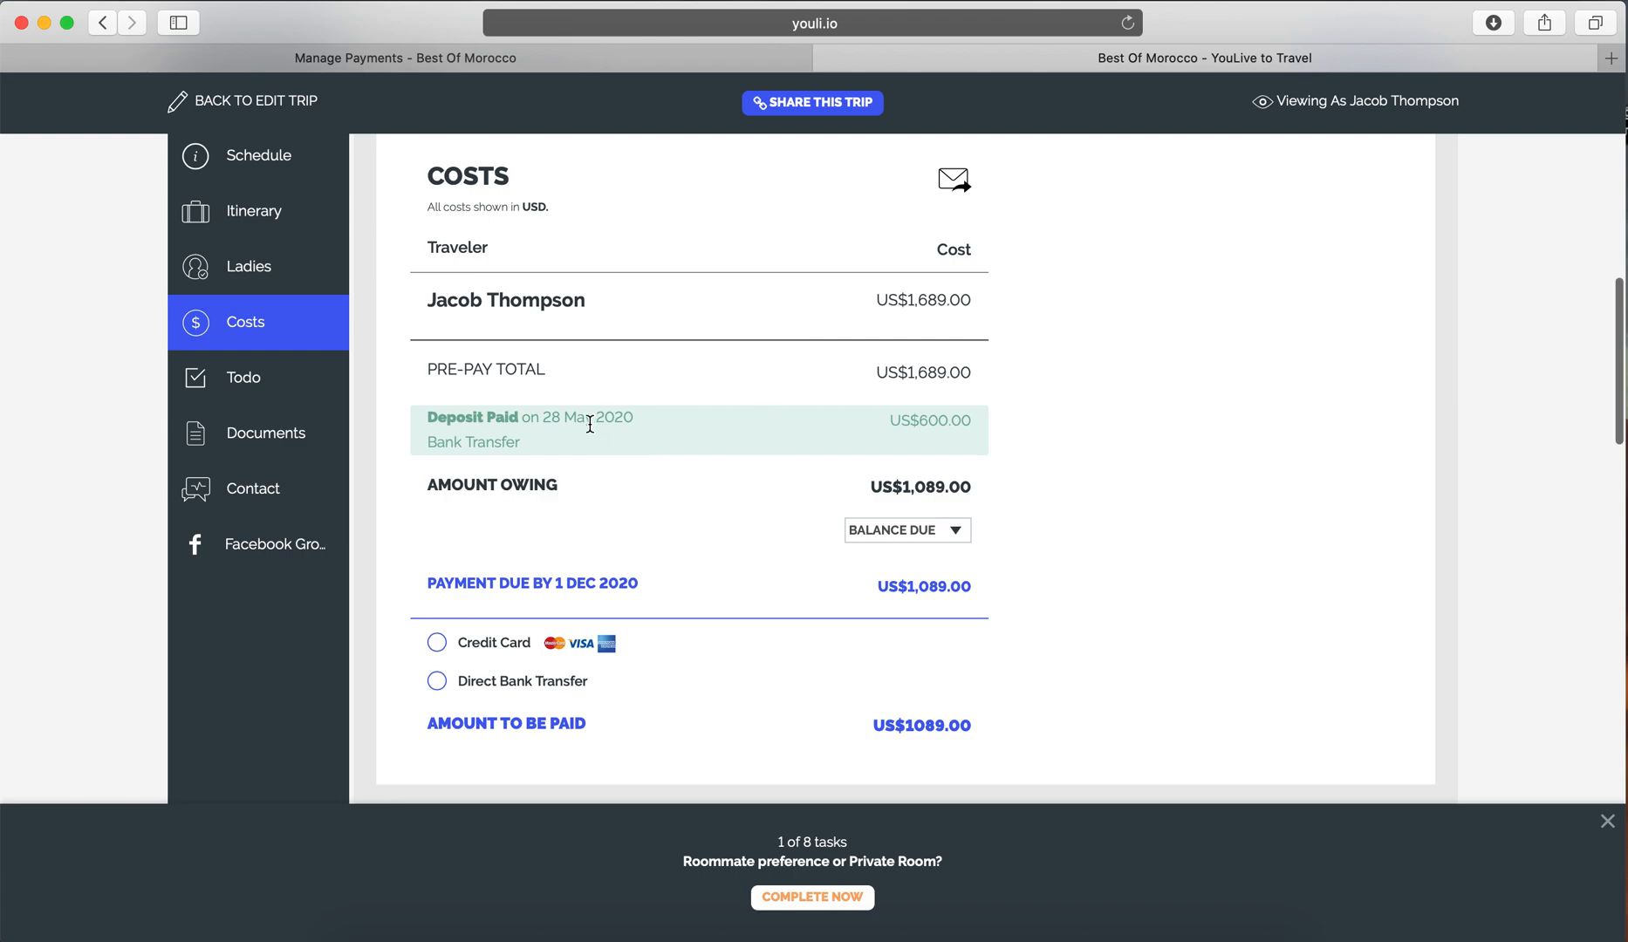
double_click(940, 418)
left_click(1021, 436)
left_click_drag(903, 302, 985, 305)
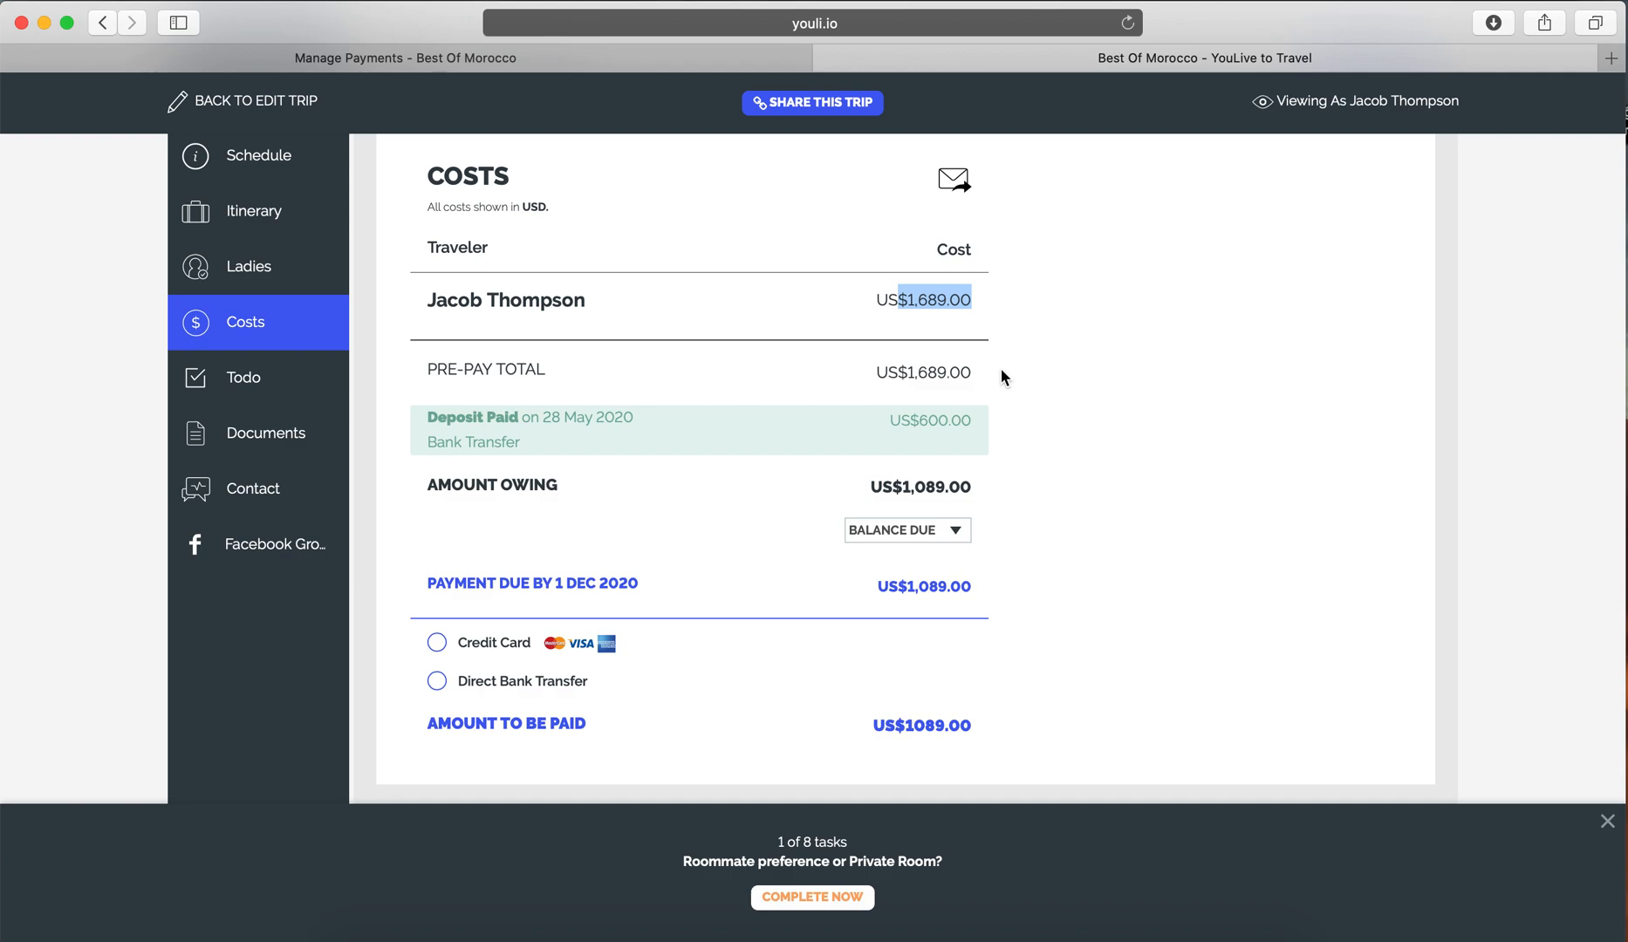
left_click_drag(876, 586, 983, 586)
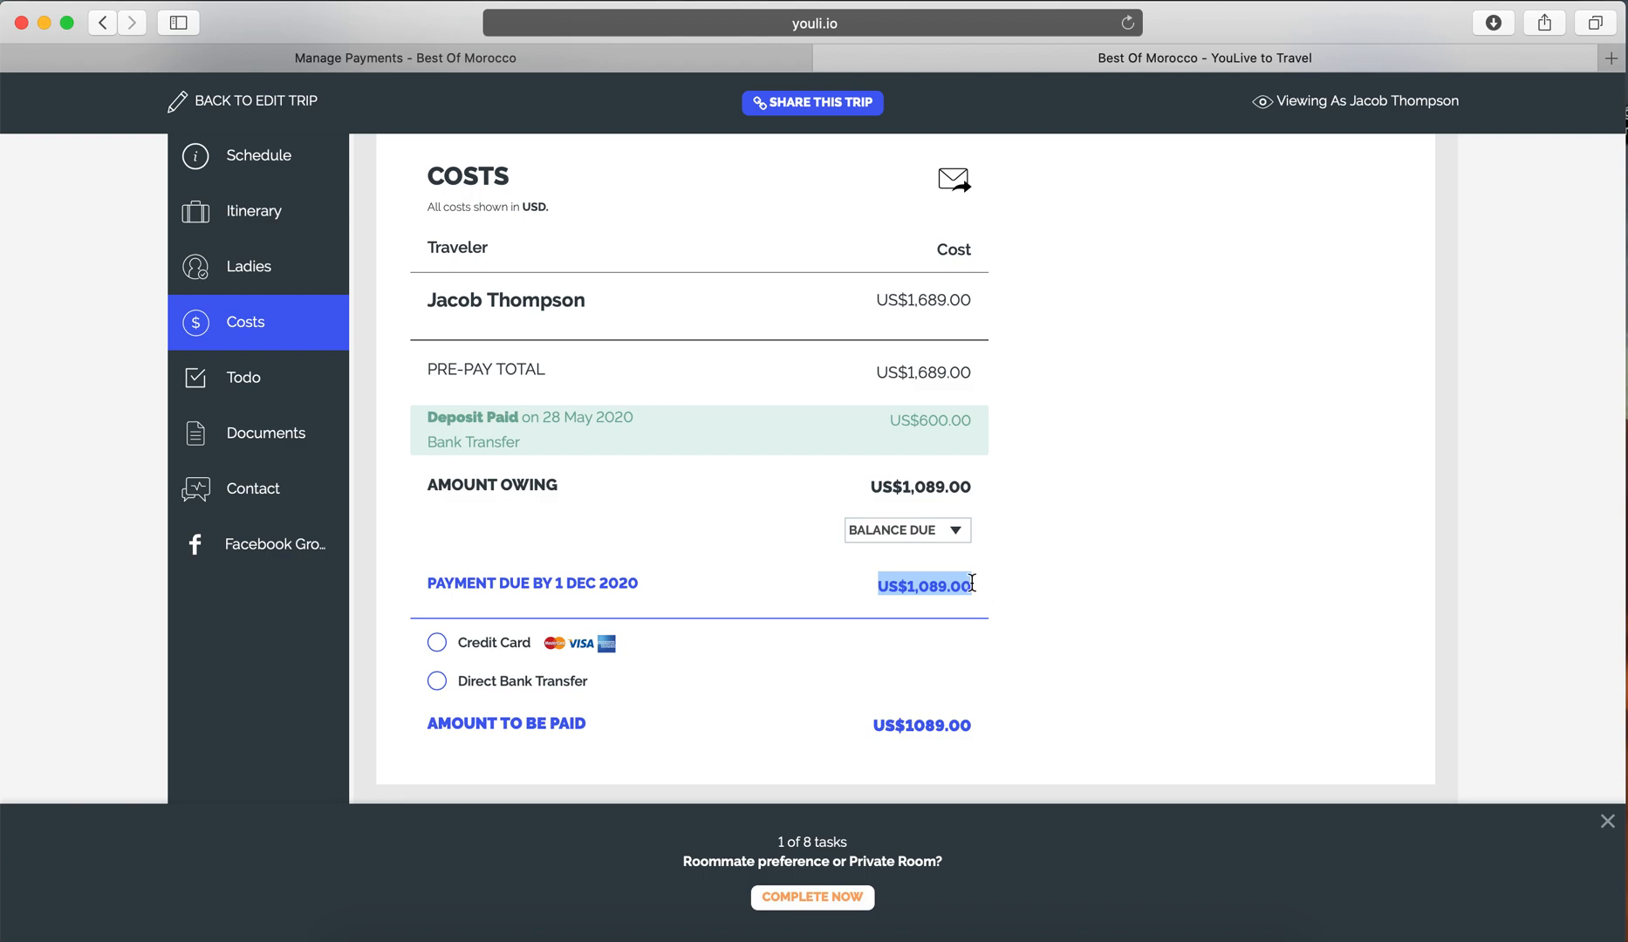
left_click(910, 534)
left_click(909, 534)
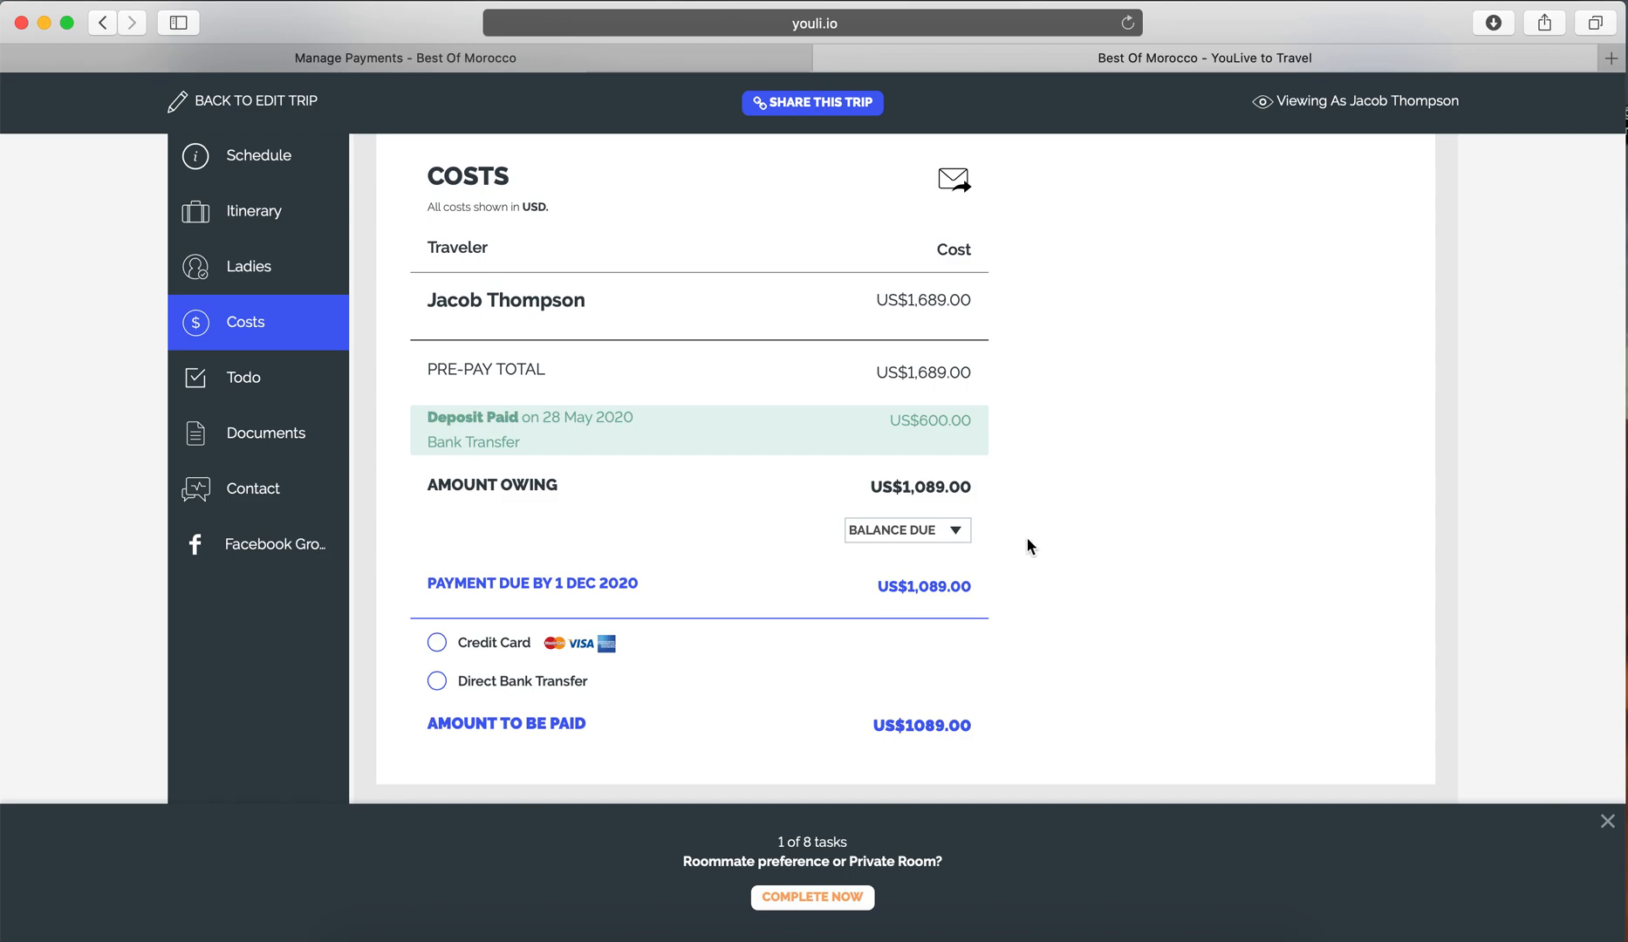
Return to Manage Payments, open the trip's pricing for editing and check the due date of the Balance Due instalment
left_click(624, 60)
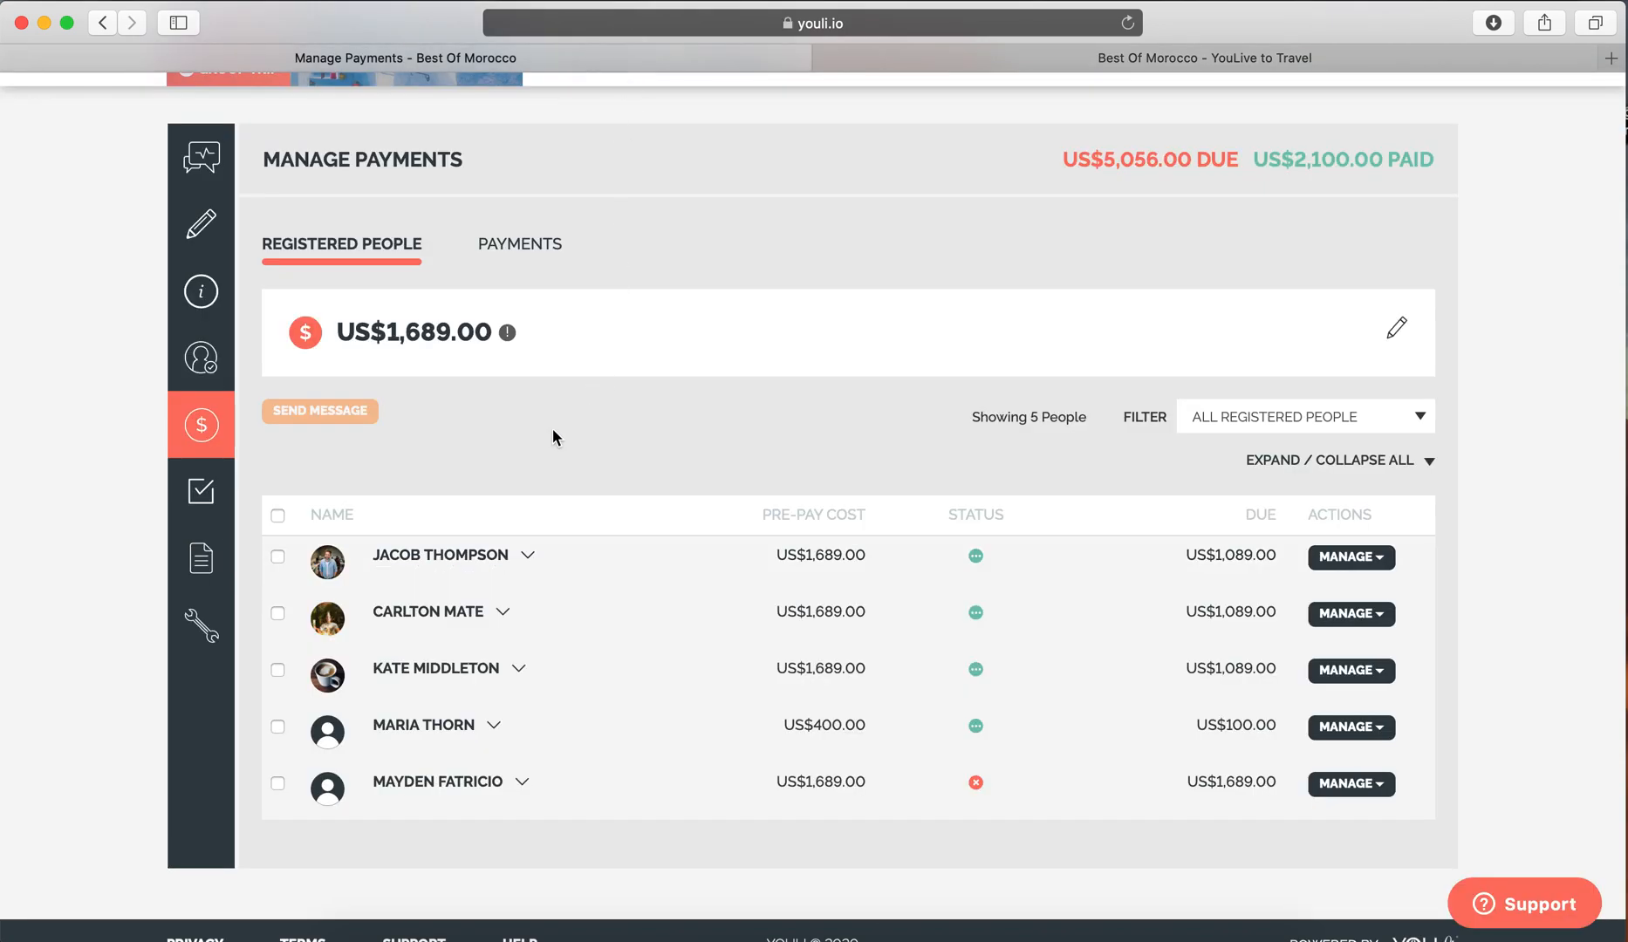
left_click(1394, 329)
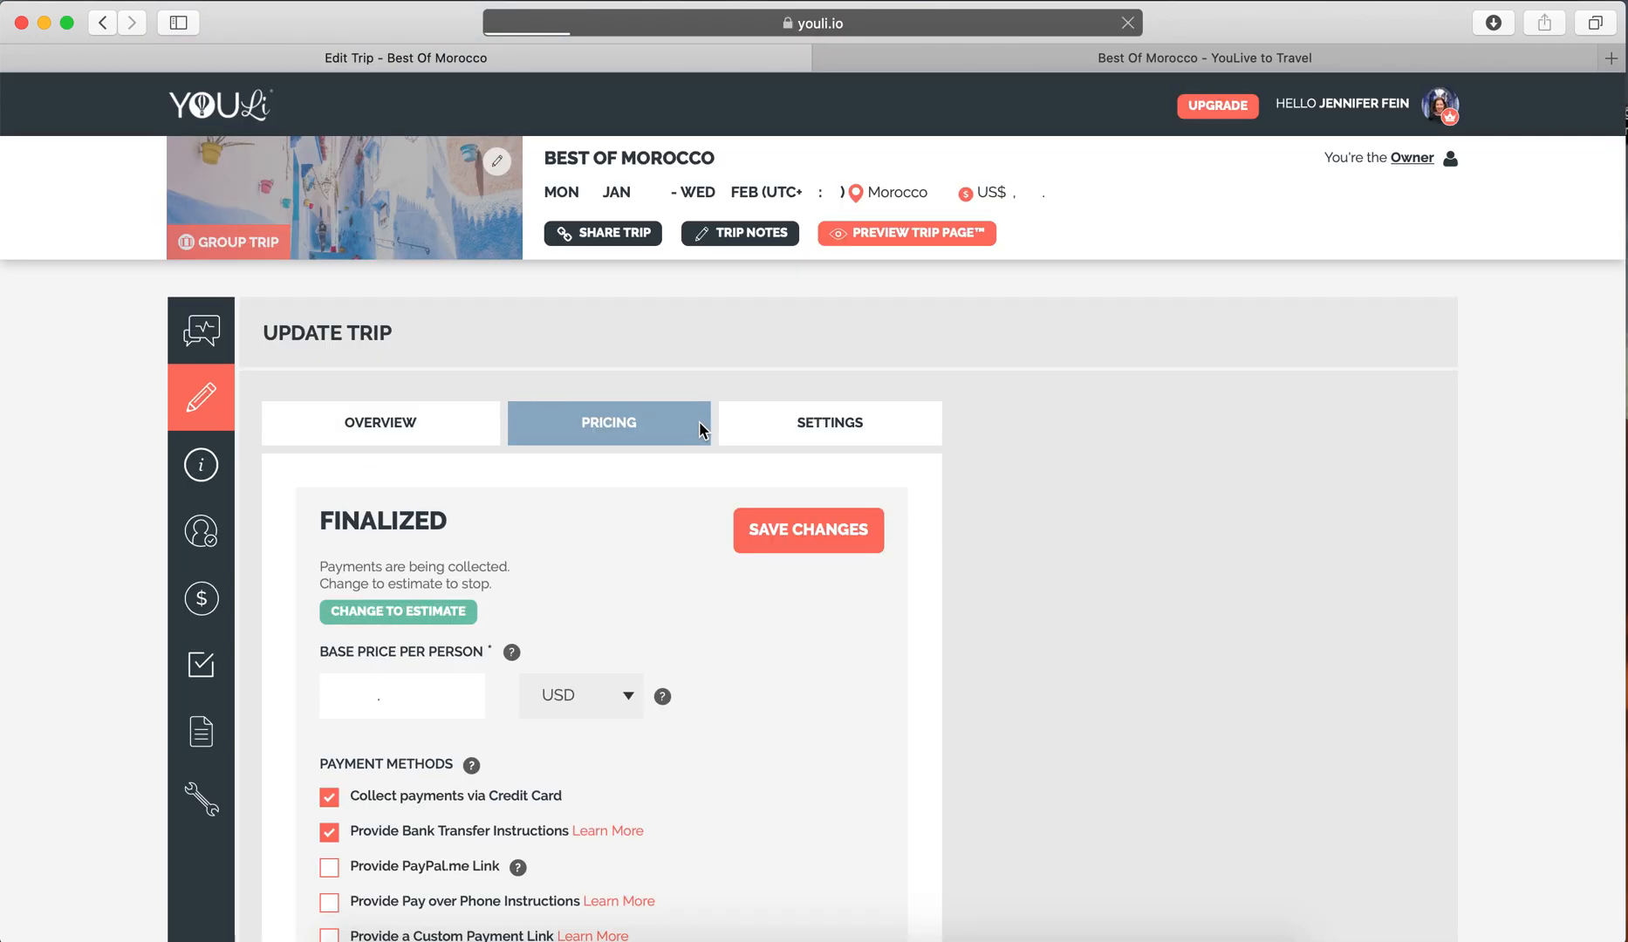
scroll(766, 712, "down", 5)
scroll(766, 712, "down", 8)
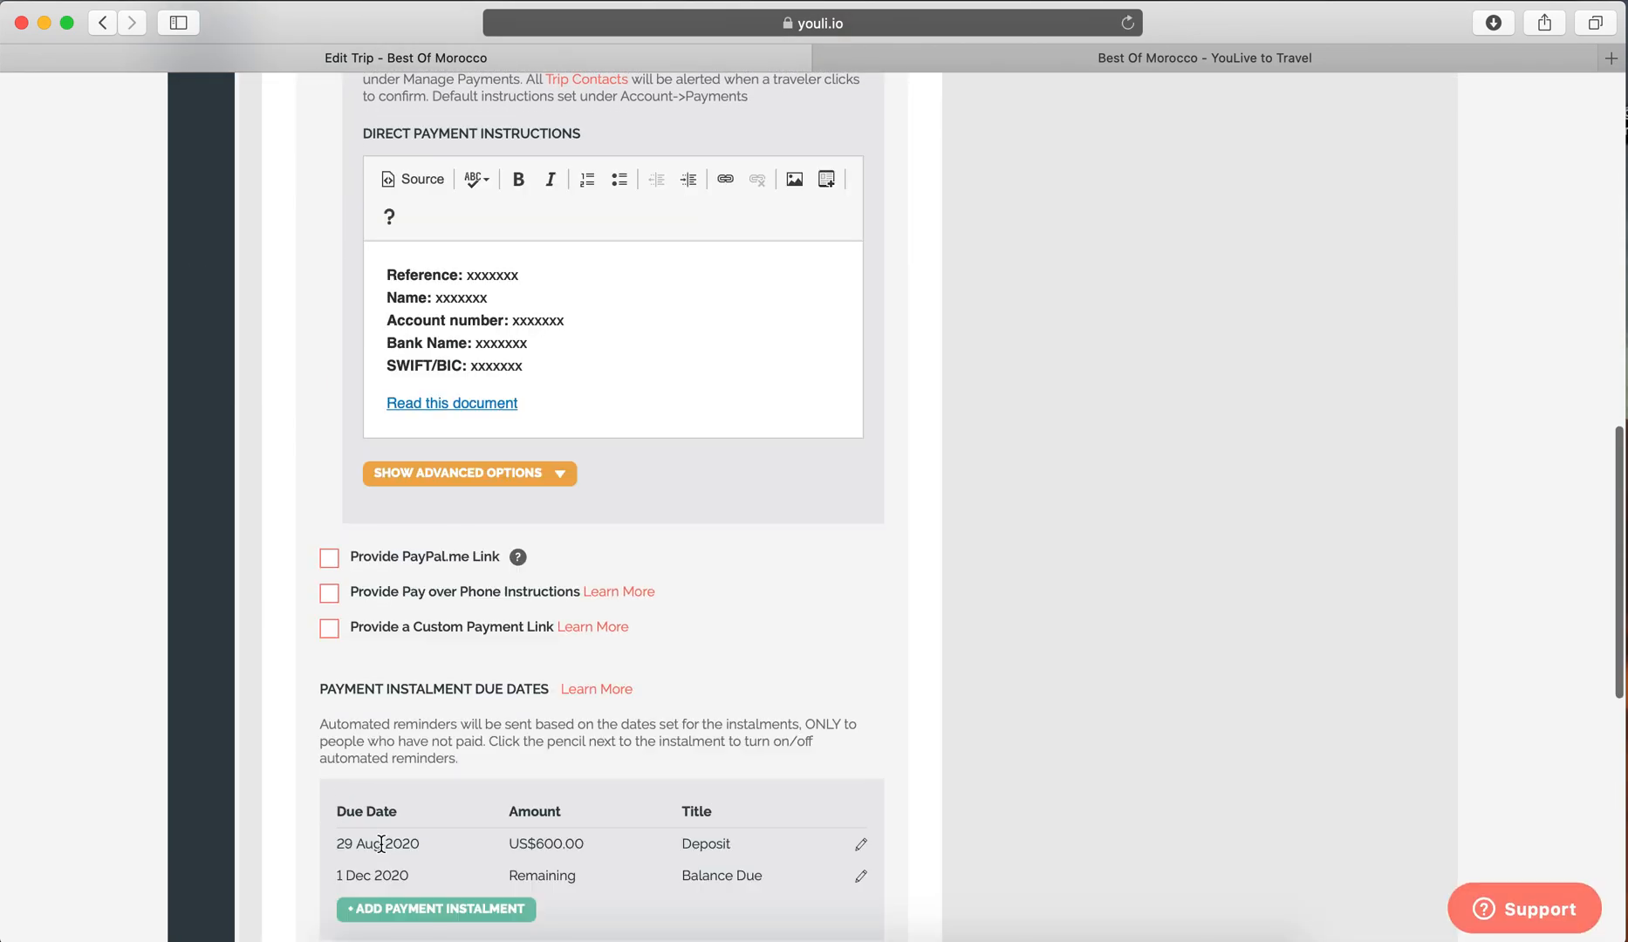
scroll(353, 798, "down", 2)
mouse_move(332, 811)
left_mouse_down()
mouse_move(405, 810)
mouse_move(335, 809)
left_mouse_up()
left_click(406, 810)
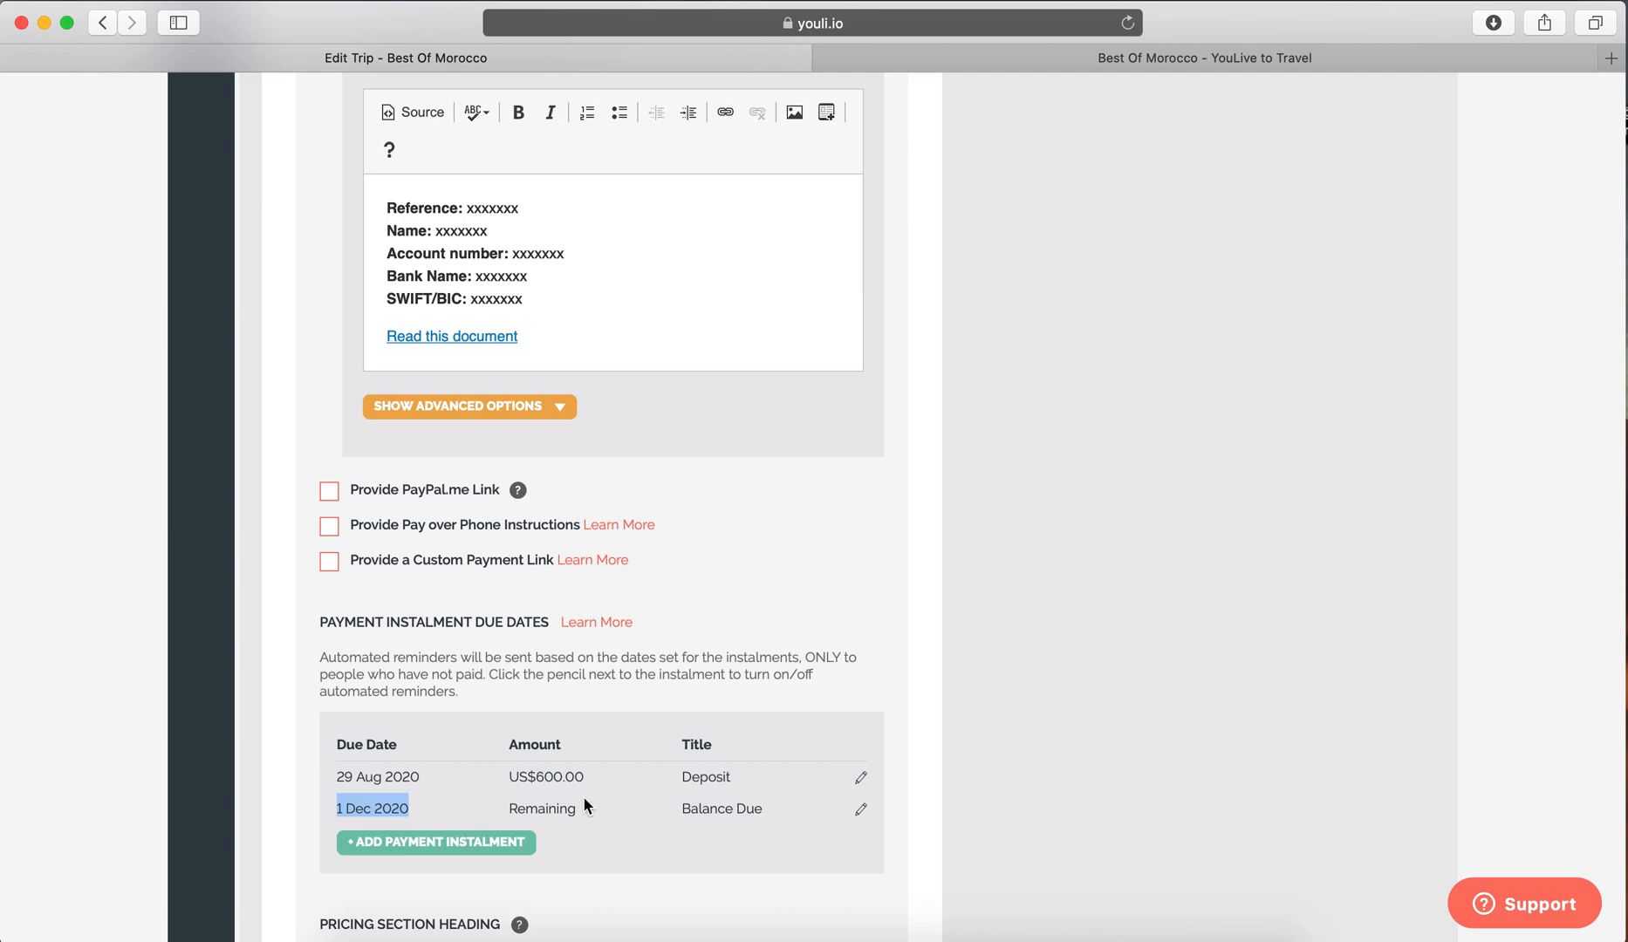
Open the Balance Due instalment for editing and review its automated reminder schedule
left_click(868, 810)
left_click(863, 814)
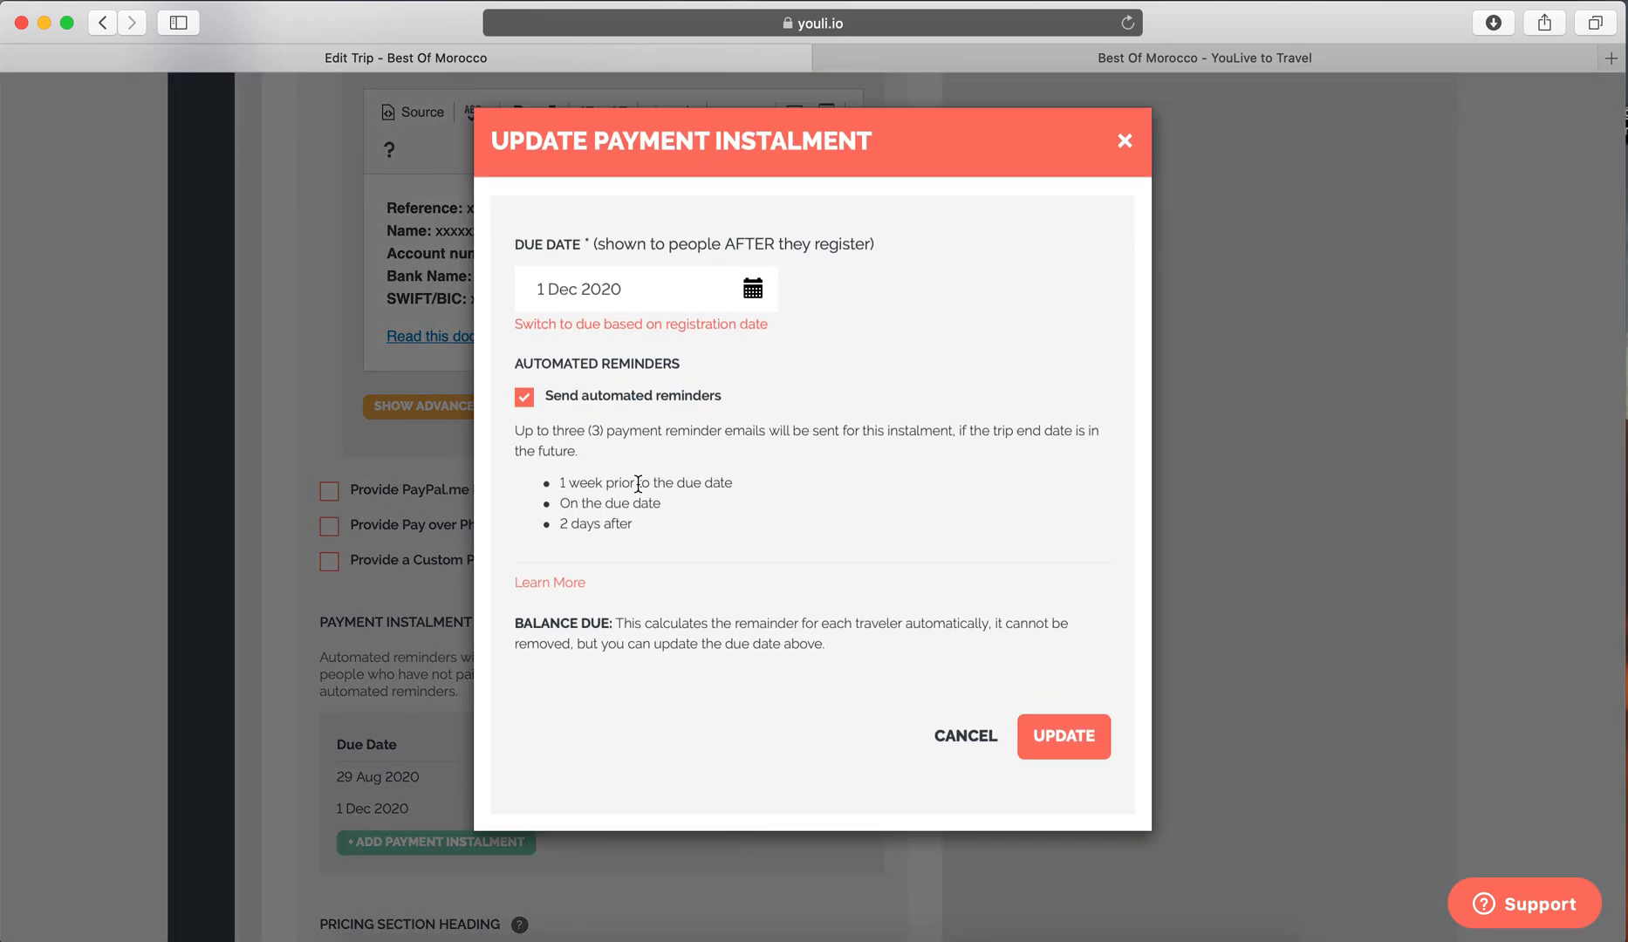
left_click_drag(562, 482, 659, 523)
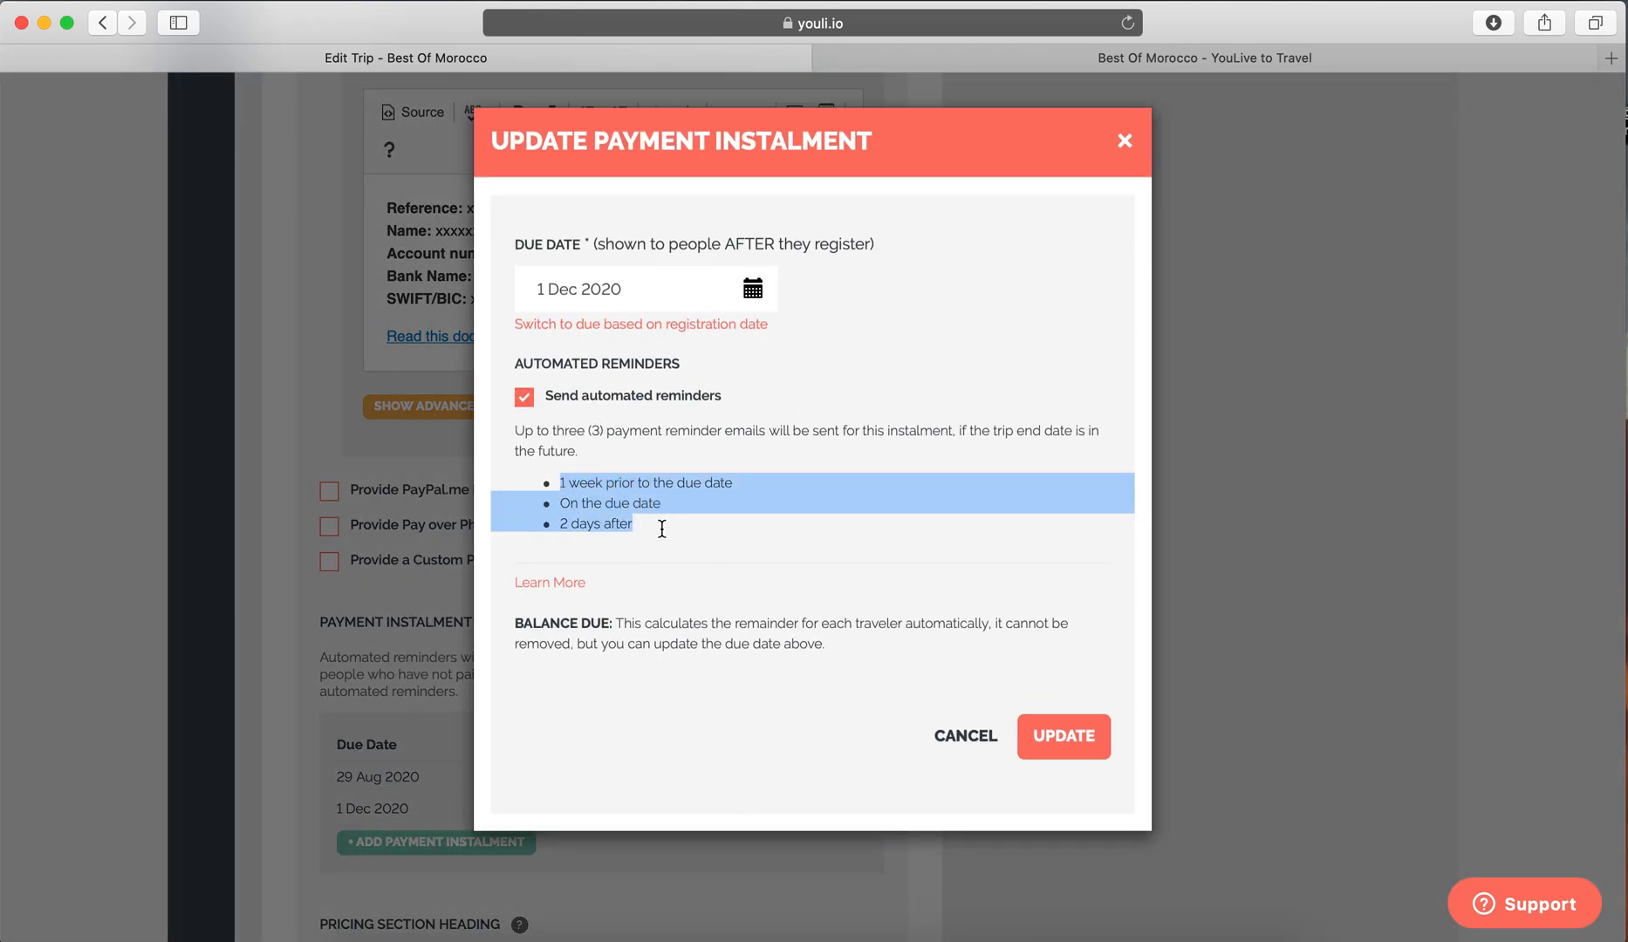
Close the Balance Due instalment without updating it and return to the trip's Manage Payments page
left_click(661, 528)
left_click(981, 744)
scroll(851, 616, "up", 10)
left_click(209, 367)
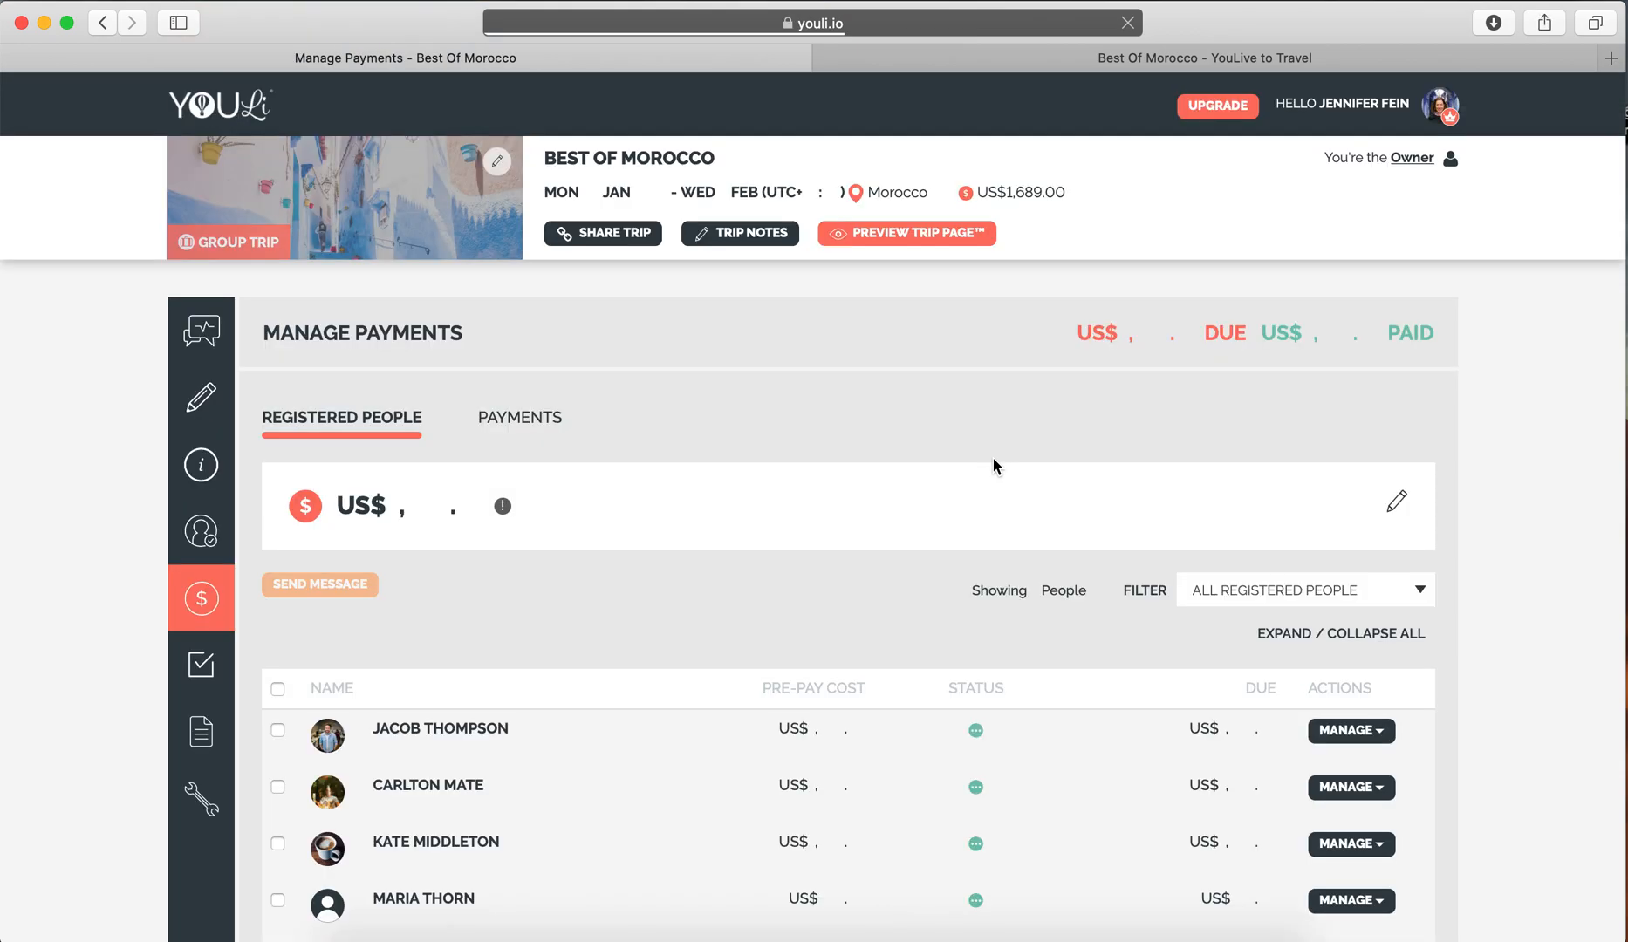
Select all registered people, start a message to them and check the available Send From addresses, keeping the current sender
scroll(728, 572, "down", 3)
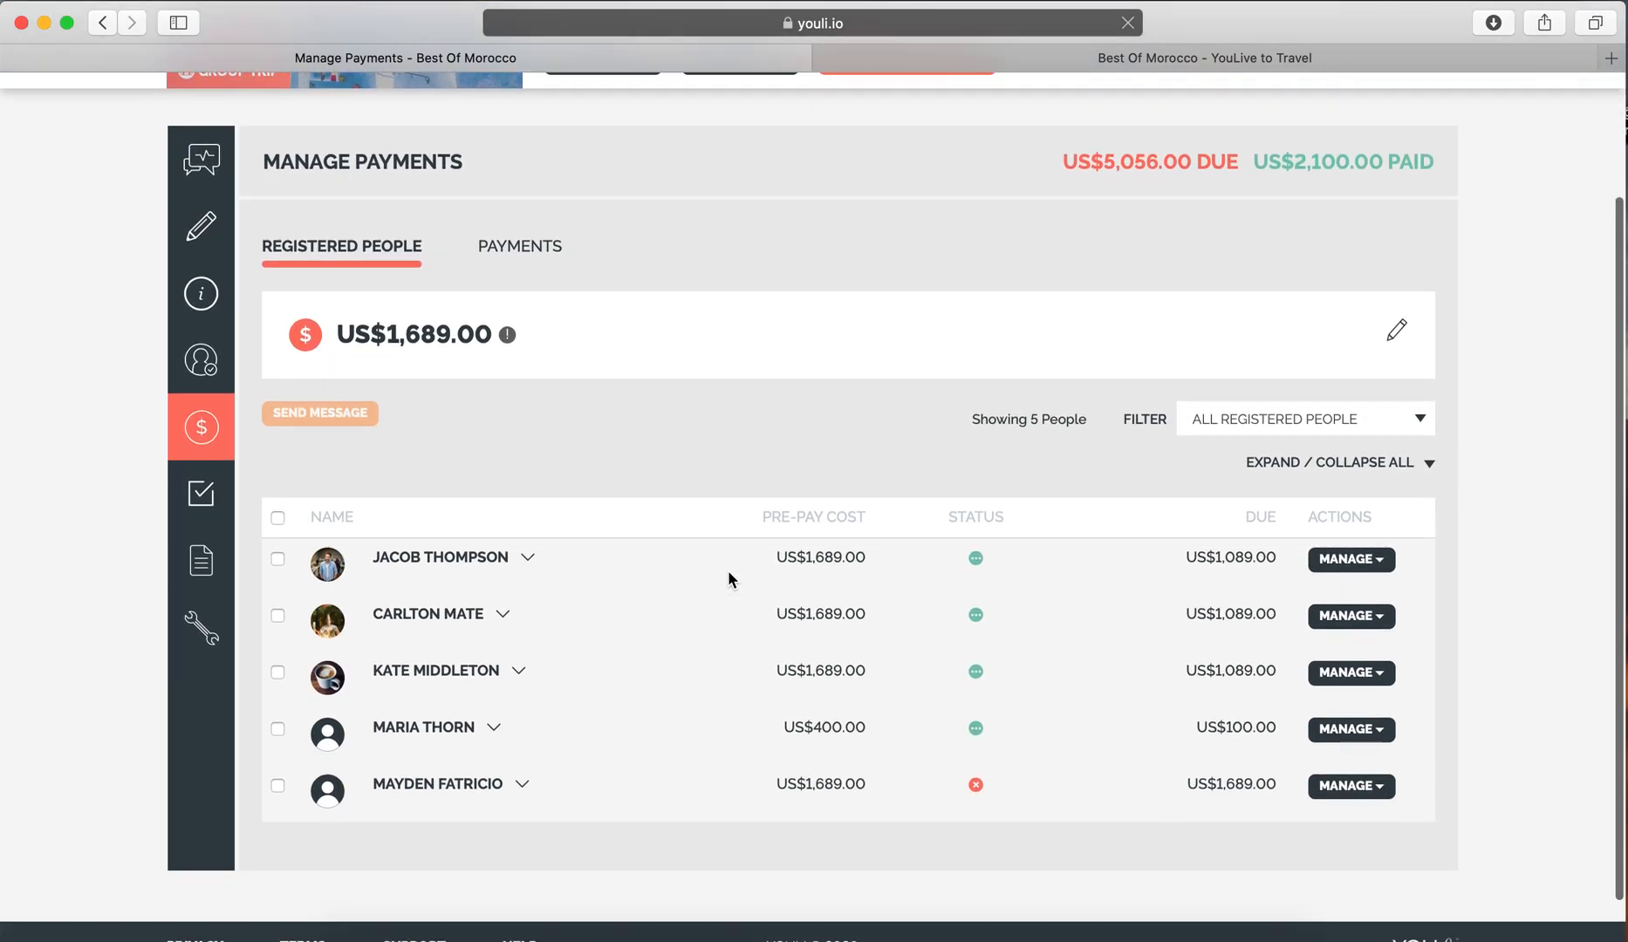
left_click(278, 518)
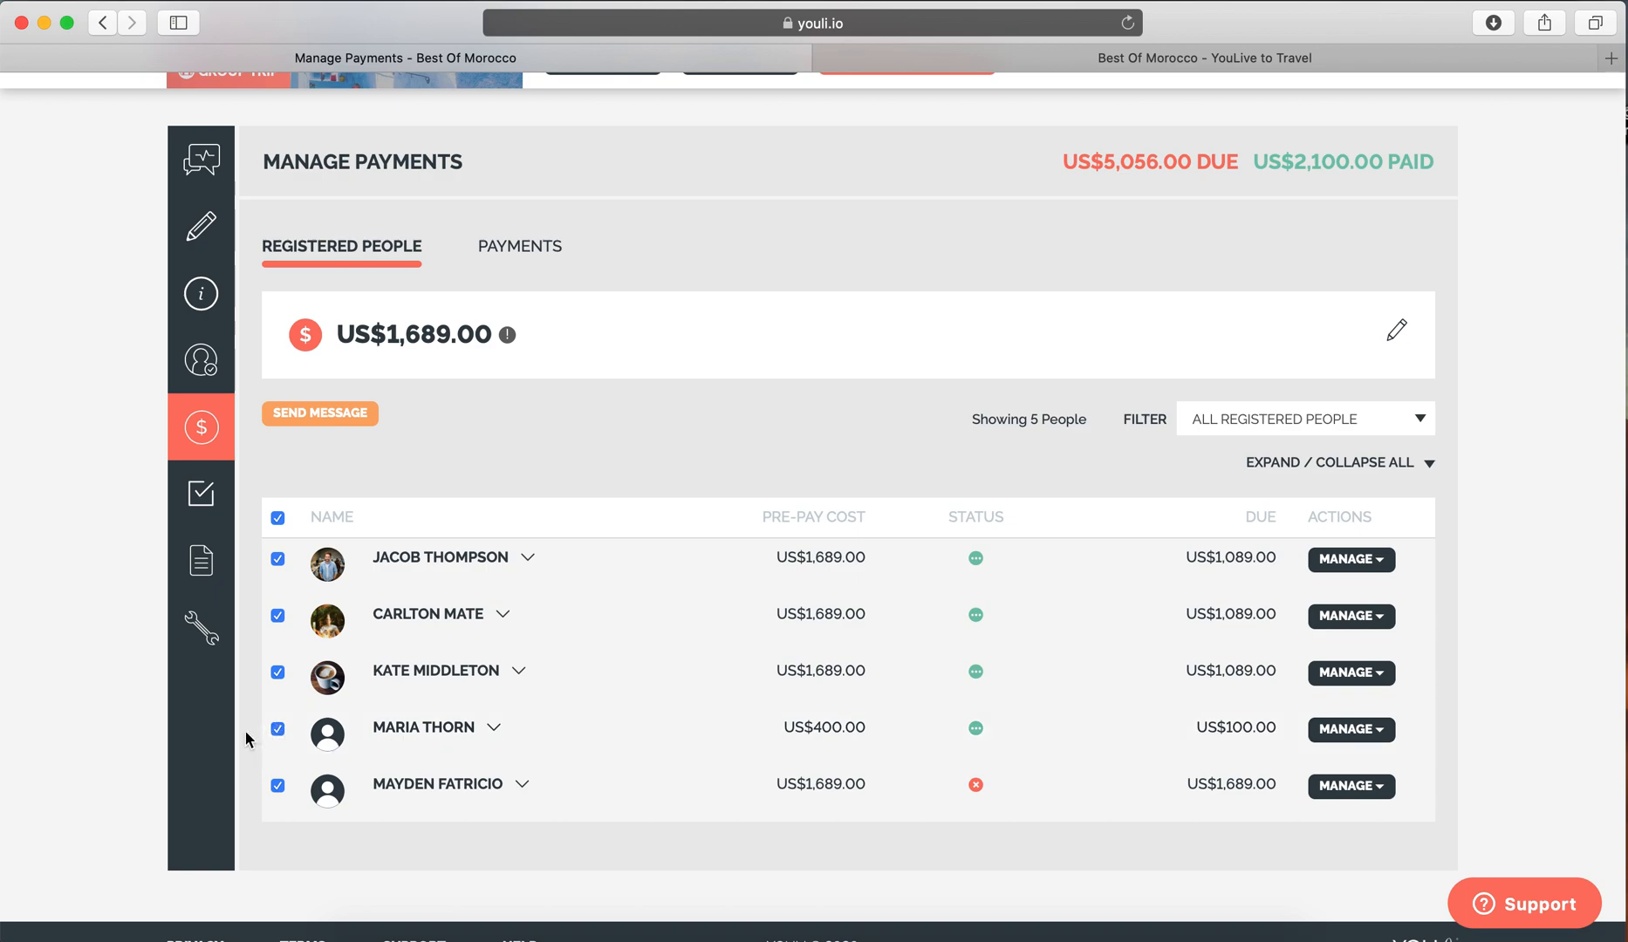
left_click(277, 731)
left_click(277, 731)
left_click(320, 413)
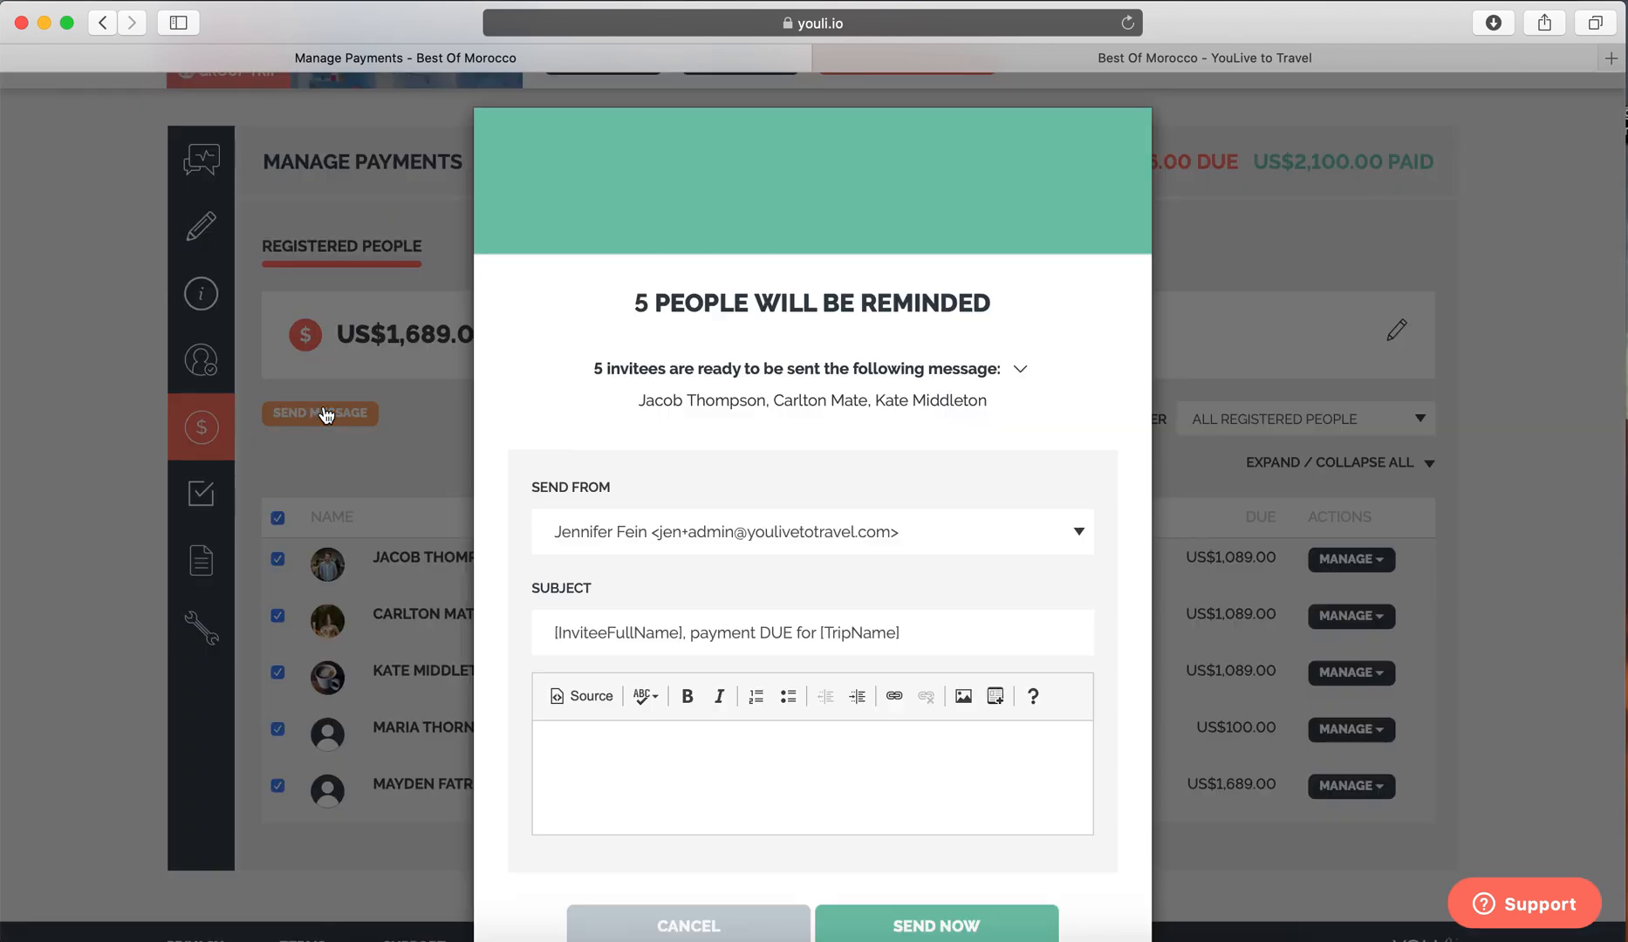
left_click(817, 532)
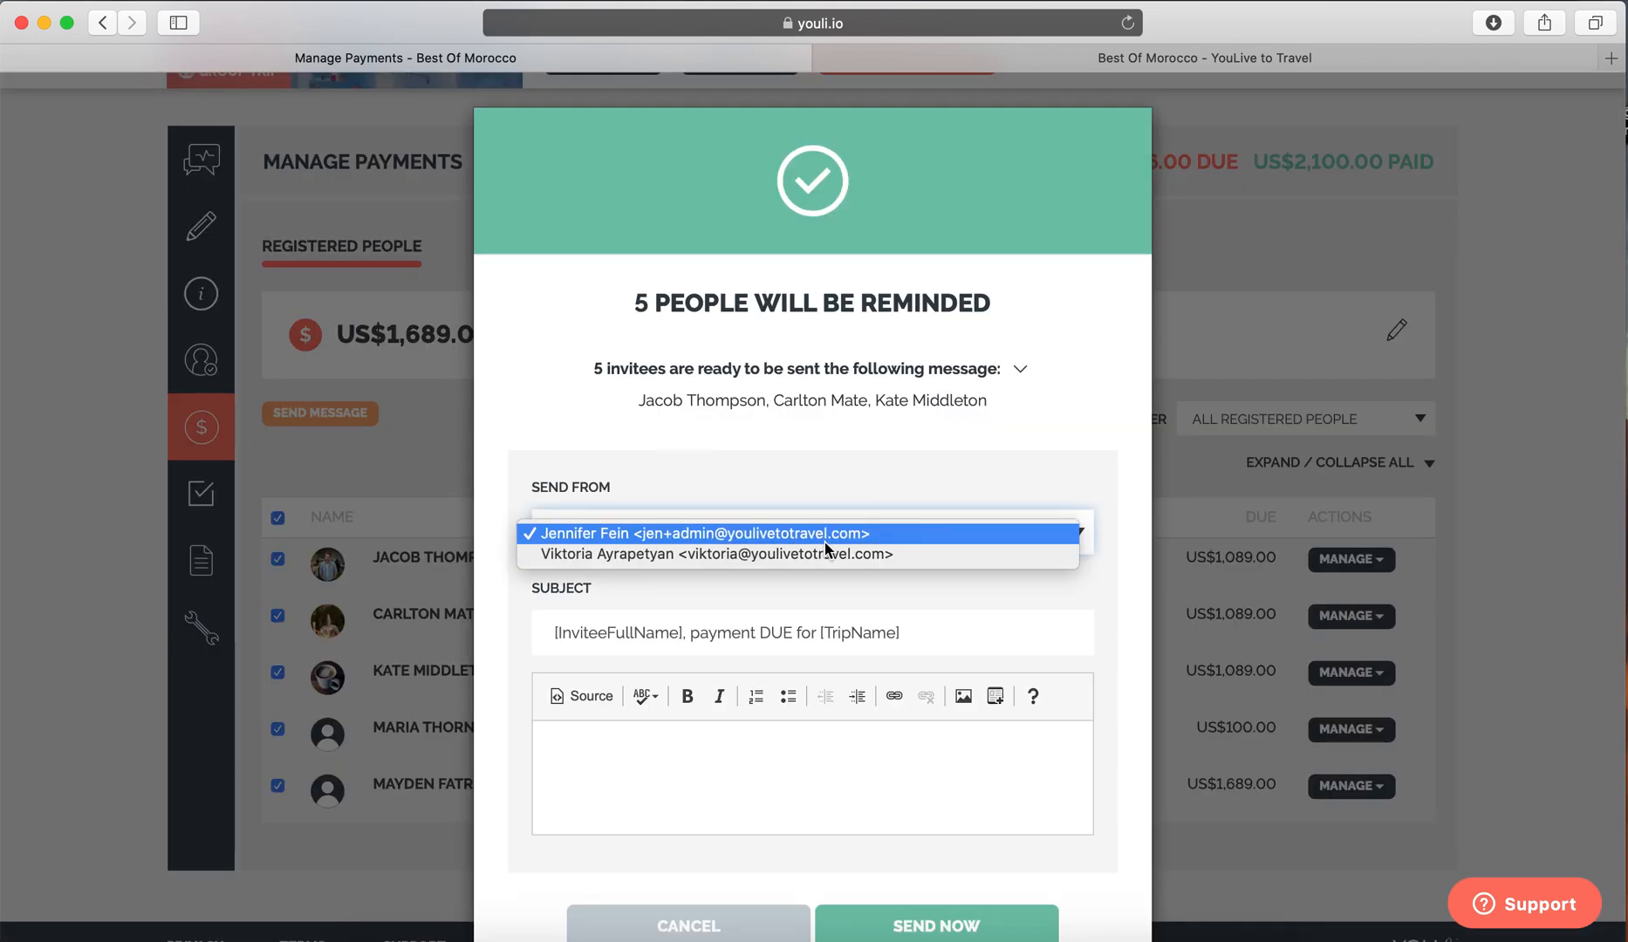
left_click(801, 480)
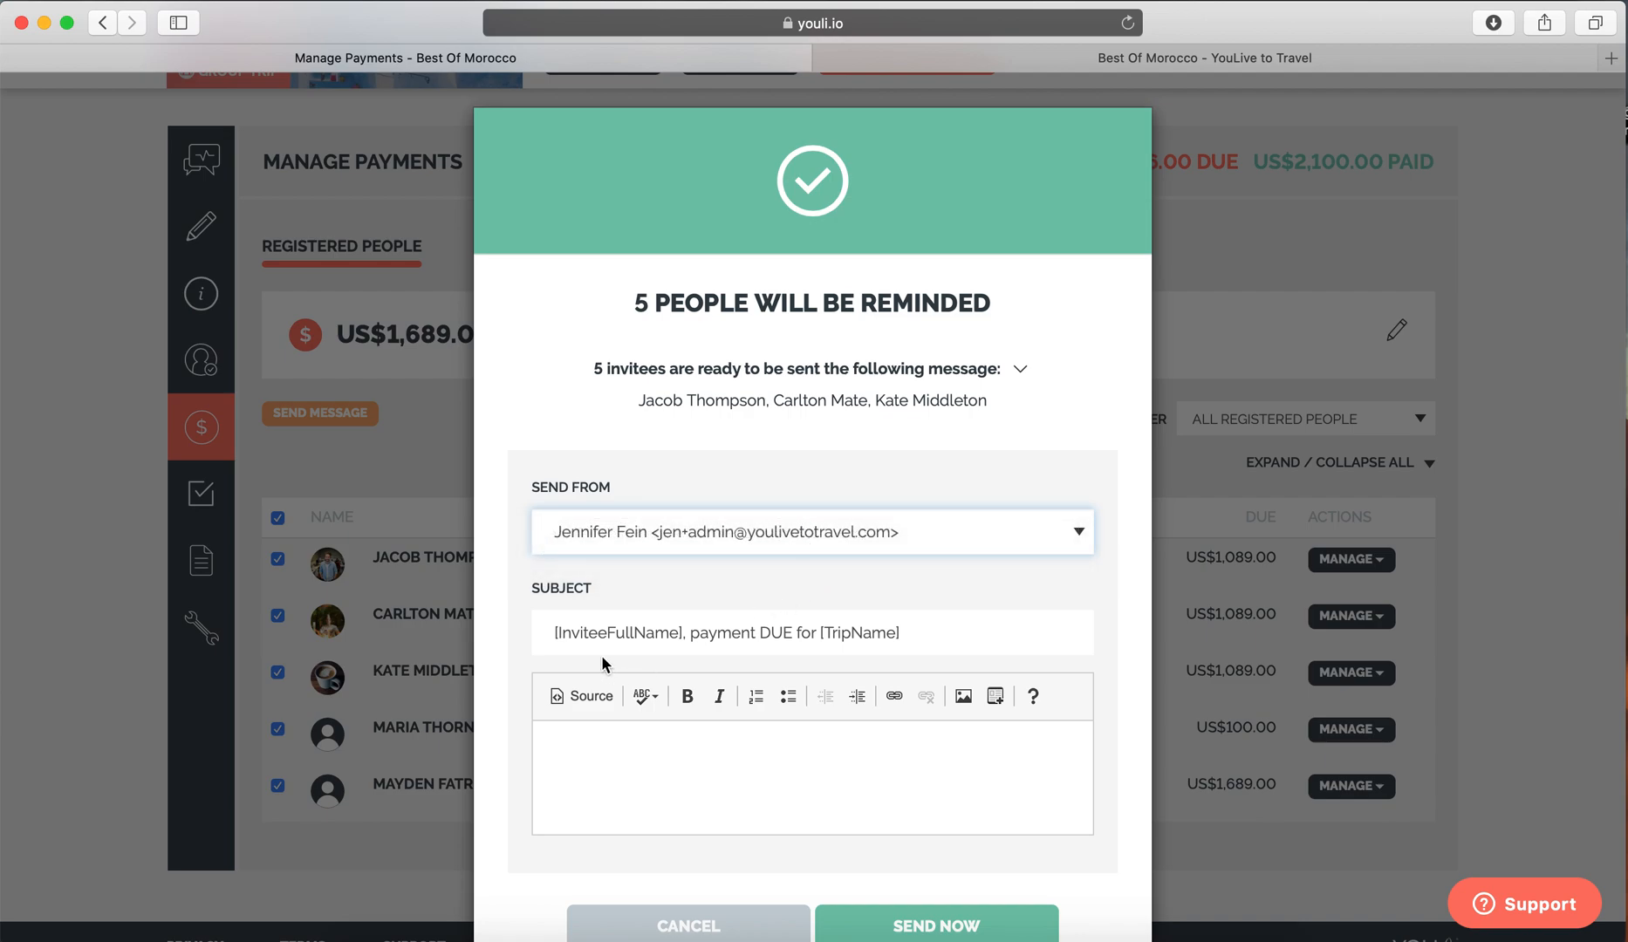
Draft the message with subject "Payment amount has changed" and body "Friendly message here.", and discard it without sending
left_click_drag(555, 632, 684, 633)
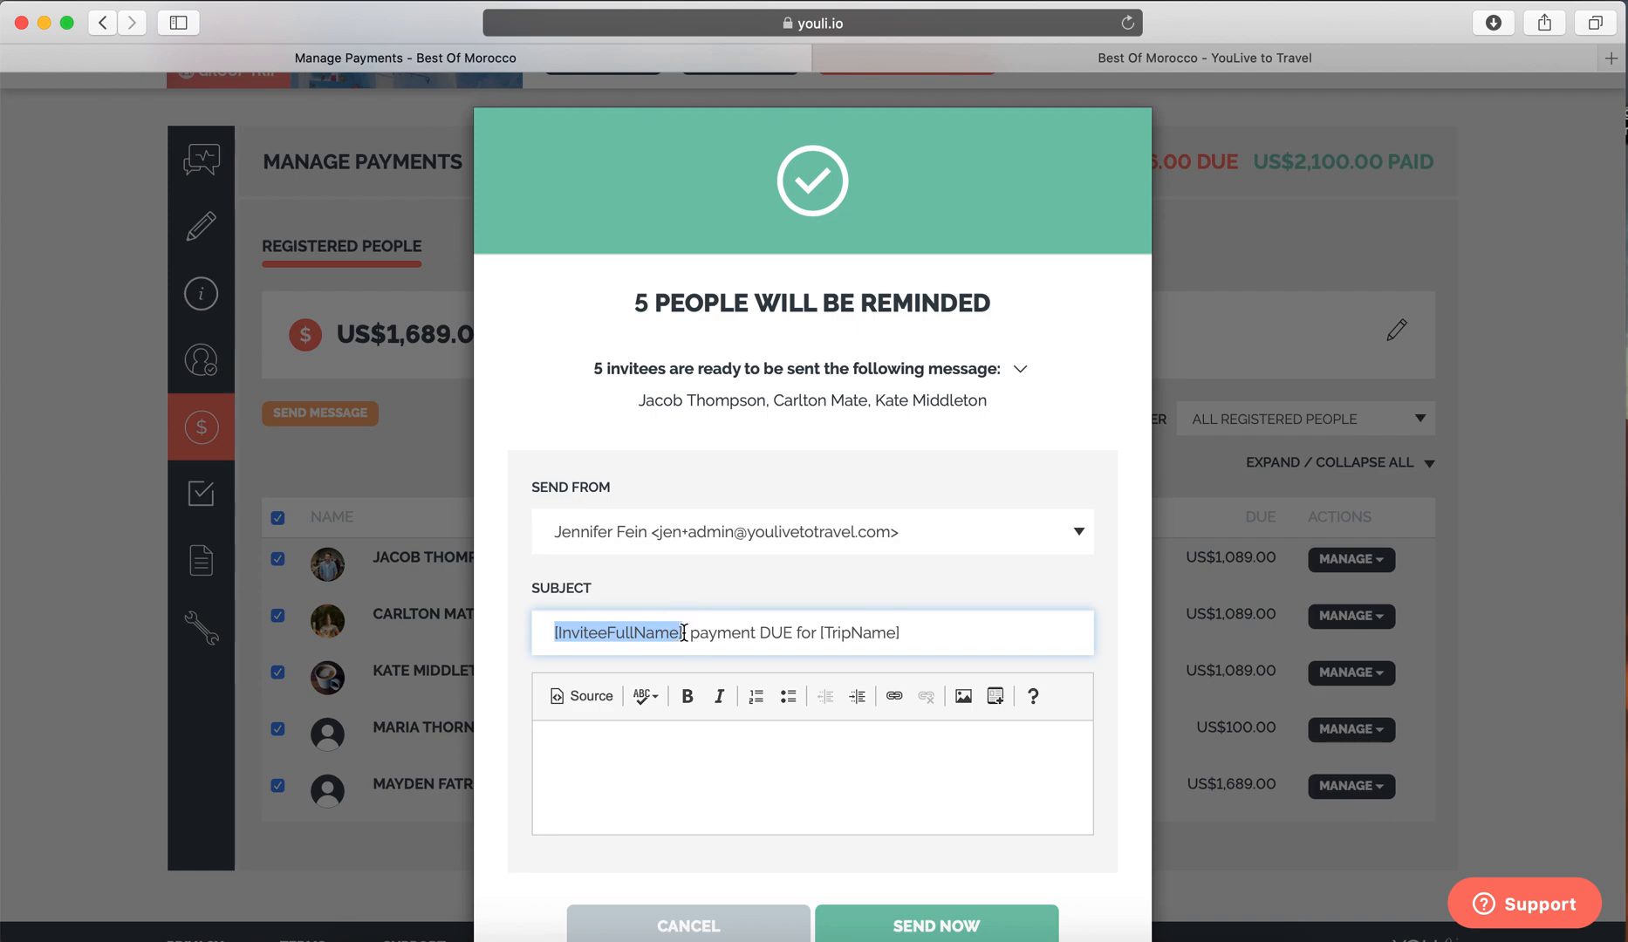
key("super+a")
type("Payment amount has changed")
left_click(724, 750)
type("Friendly message here.")
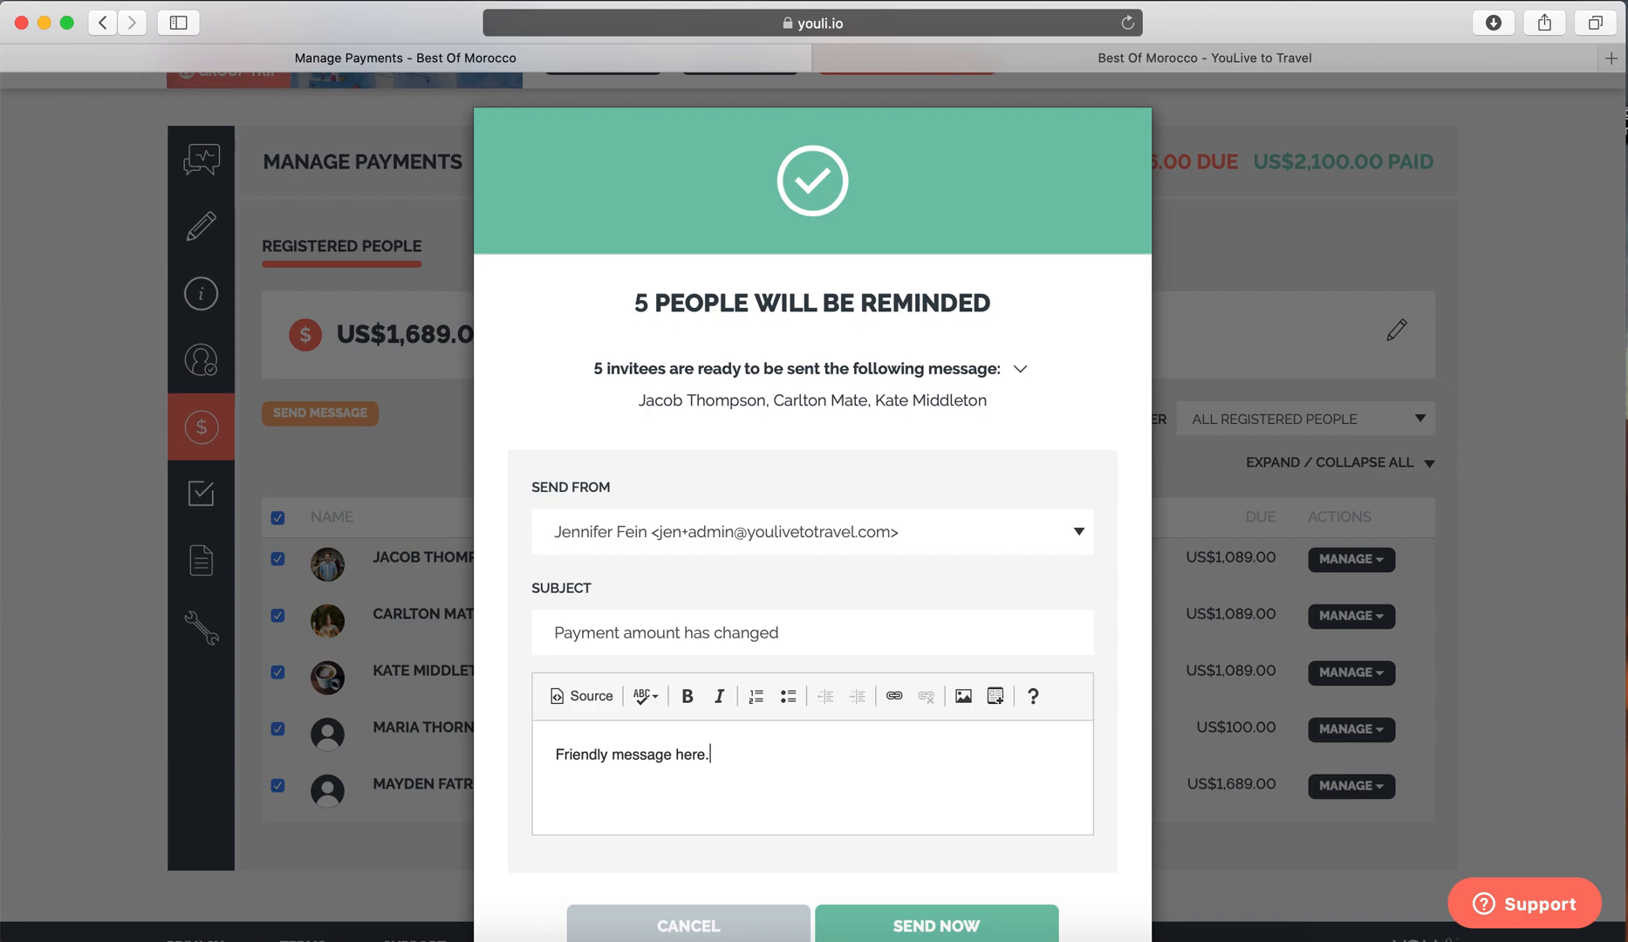
scroll(737, 781, "down", 3)
left_click(747, 852)
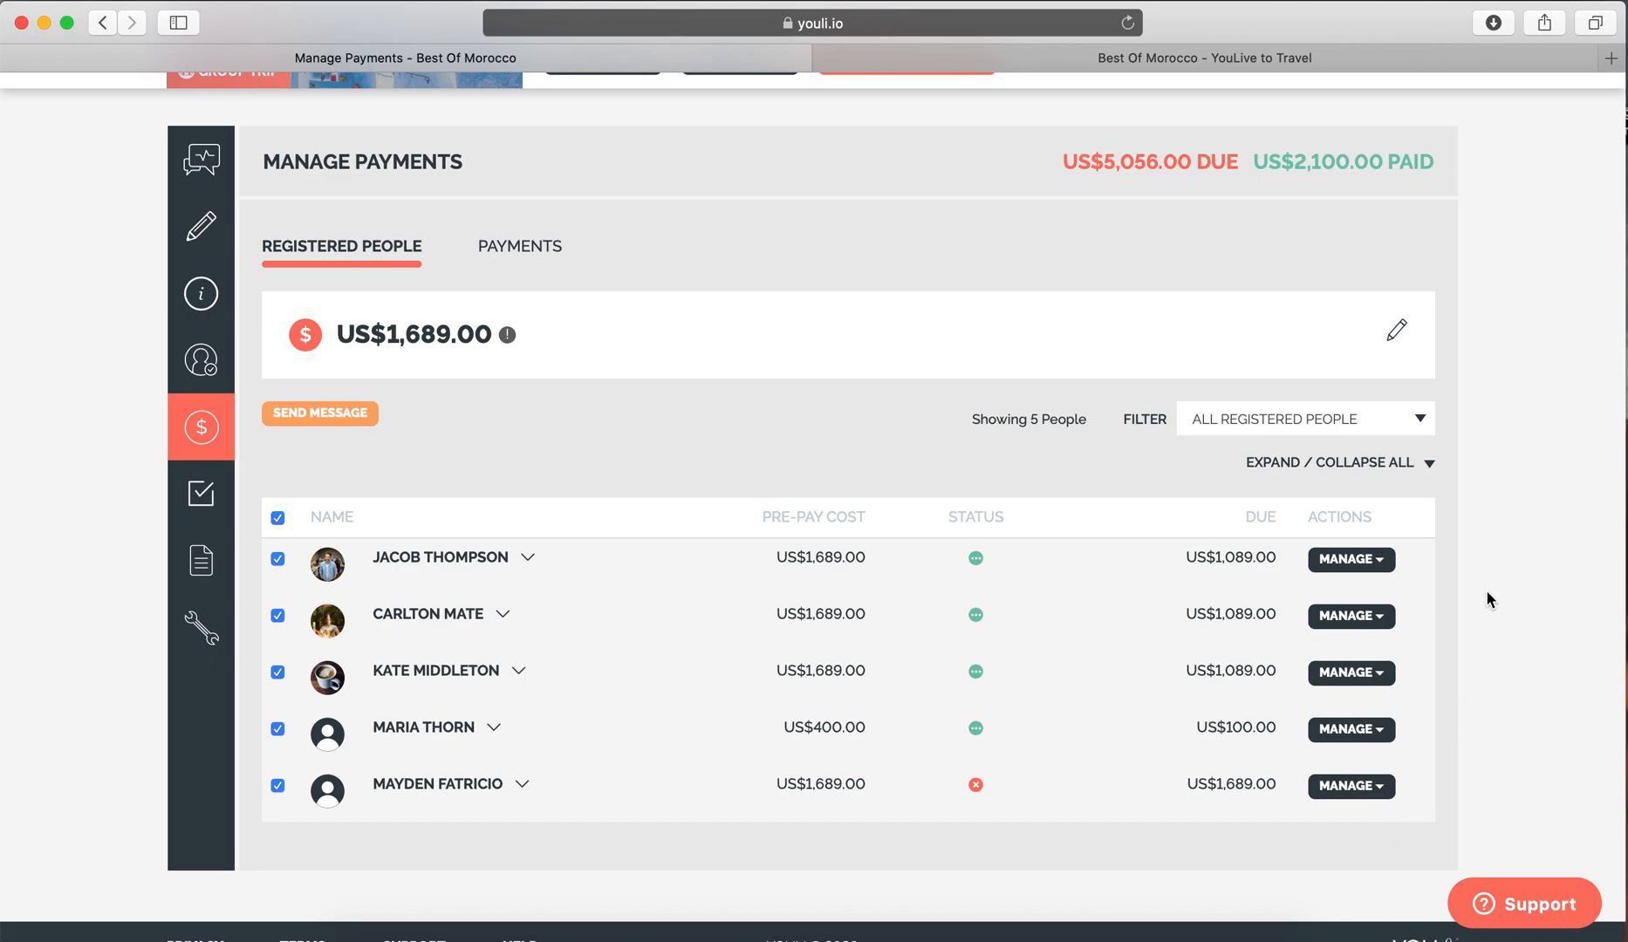
scroll(1487, 590, "up", 5)
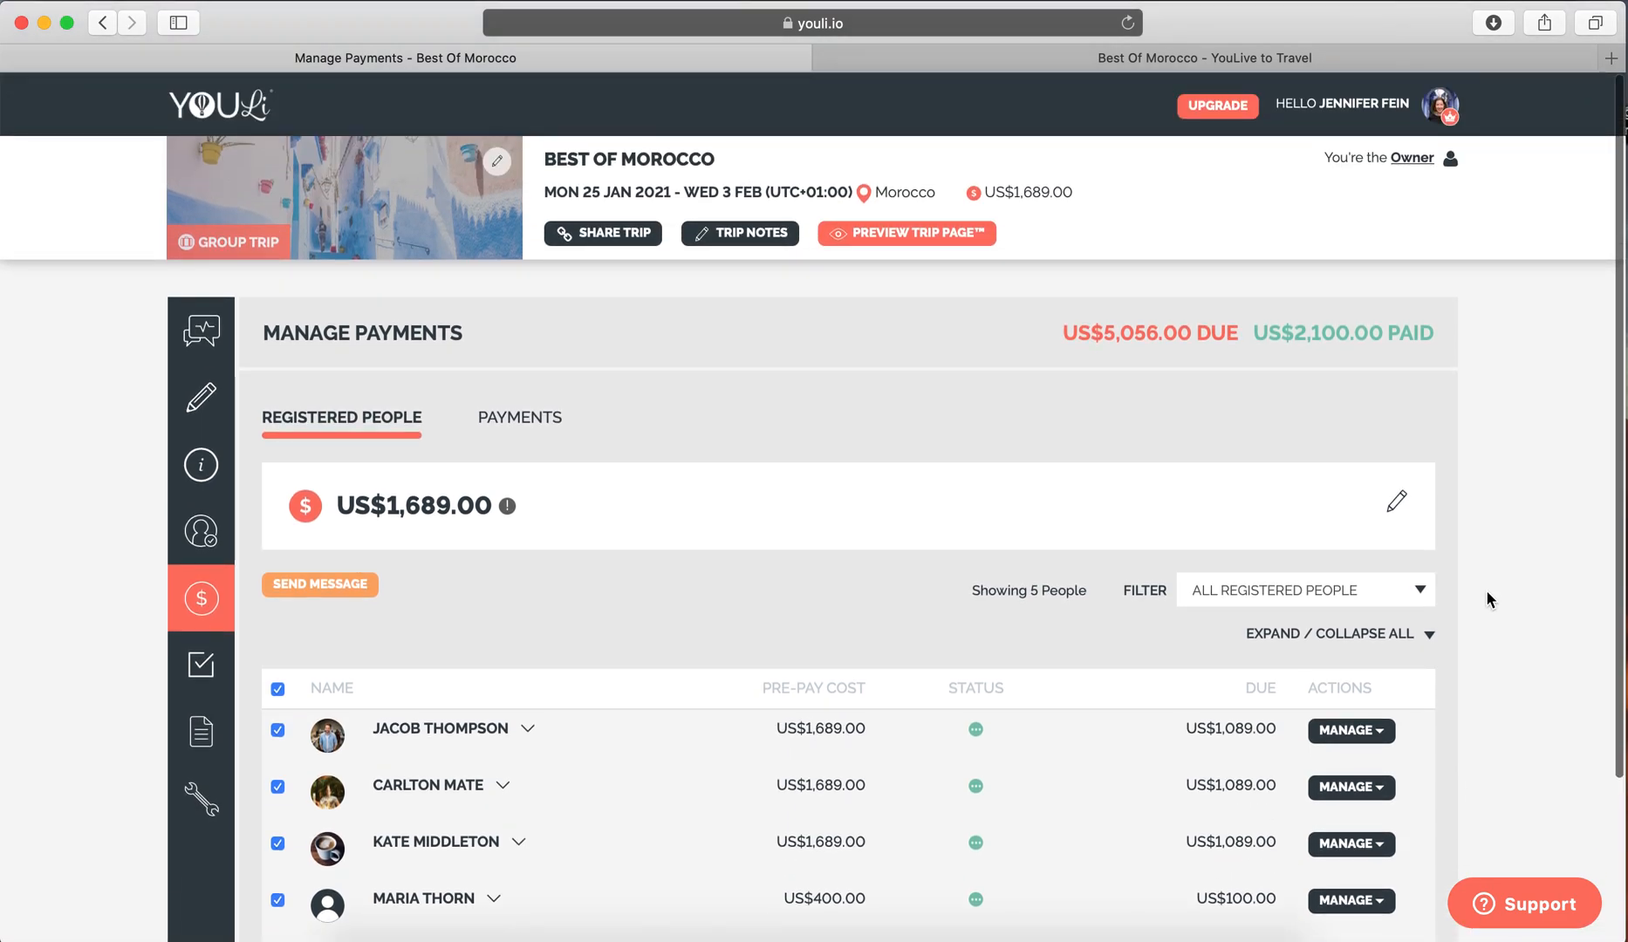